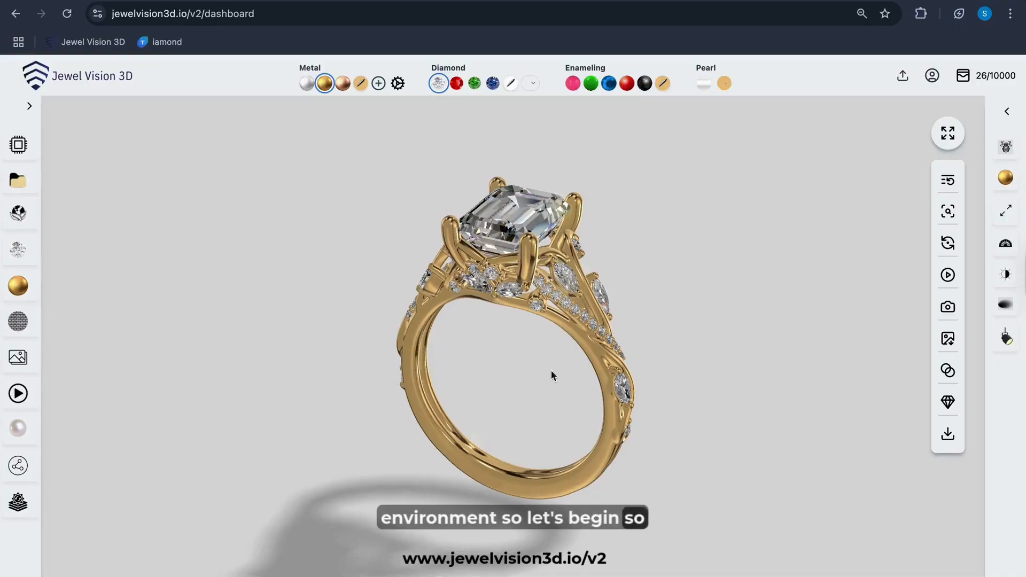
- Start uploading a model file and browse to the JV3D_DESIGN folder inside Documents
left_click_drag(500, 381, 417, 312)
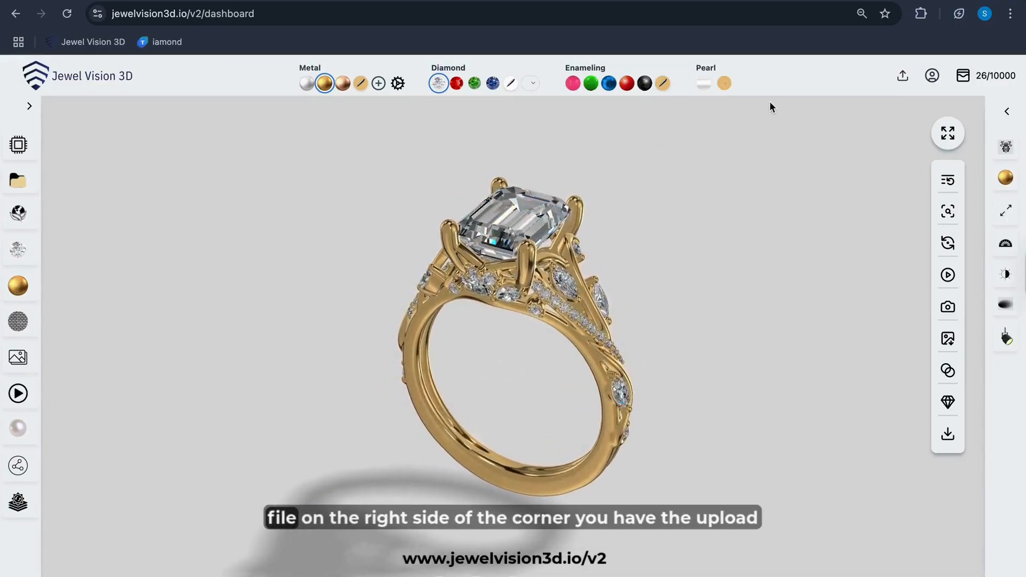
left_click(902, 79)
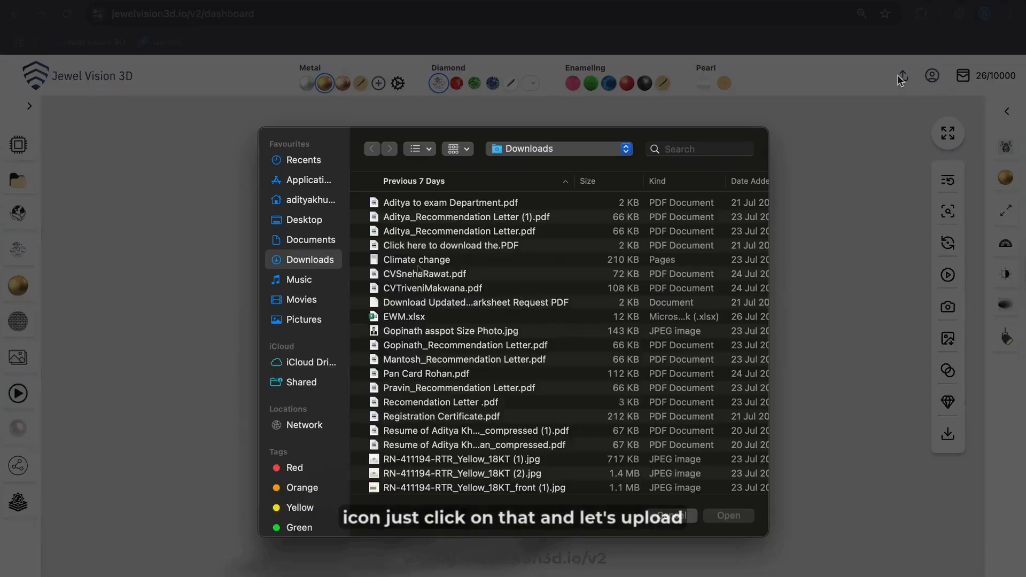
left_click(310, 238)
left_click(308, 221)
left_click(323, 240)
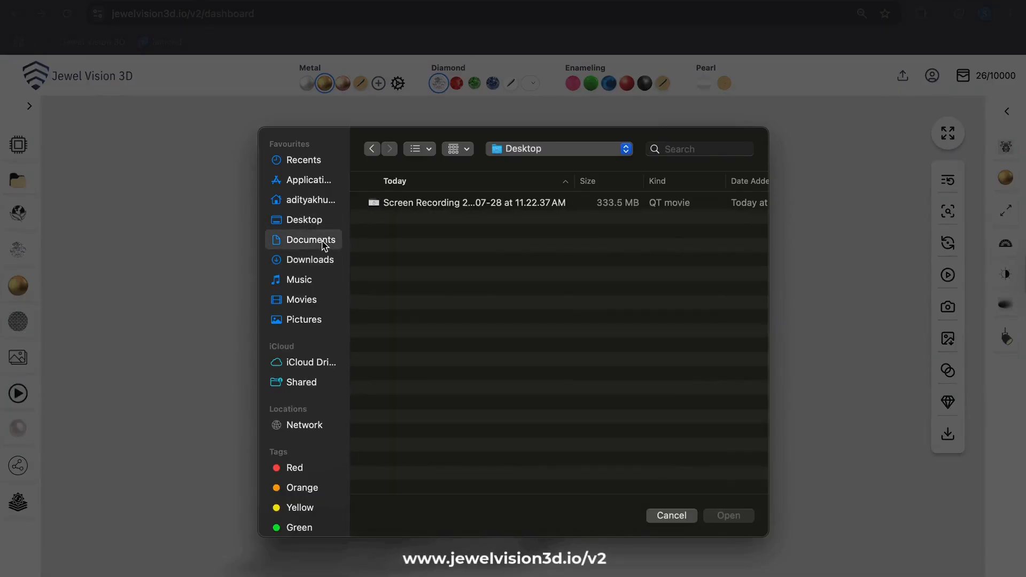
left_click(415, 208)
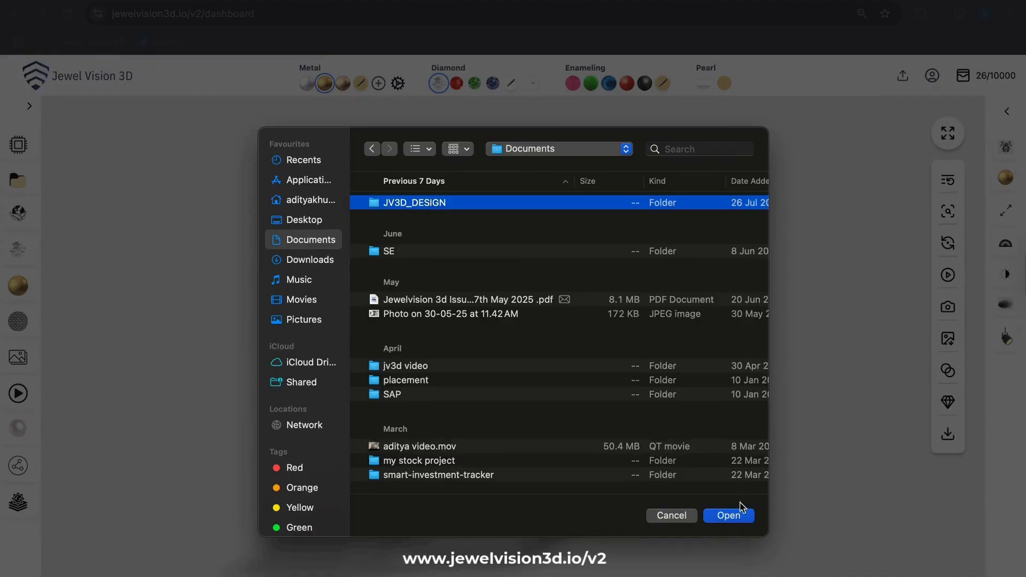
left_click(734, 516)
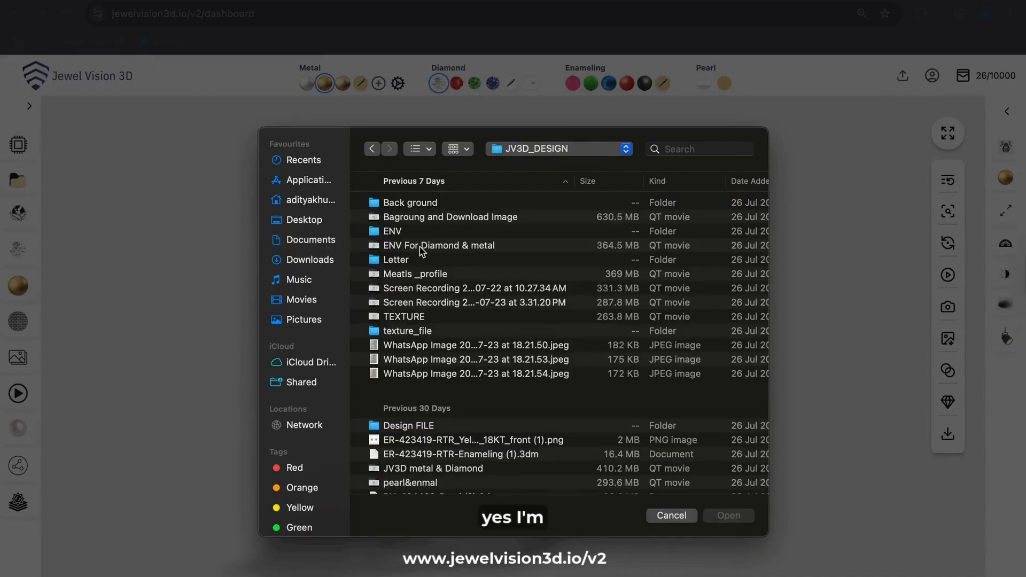
- Upload the ring model RN-424470-M-RTR1.3dm from the Design FILE folder
scroll(432, 431, "down", 2)
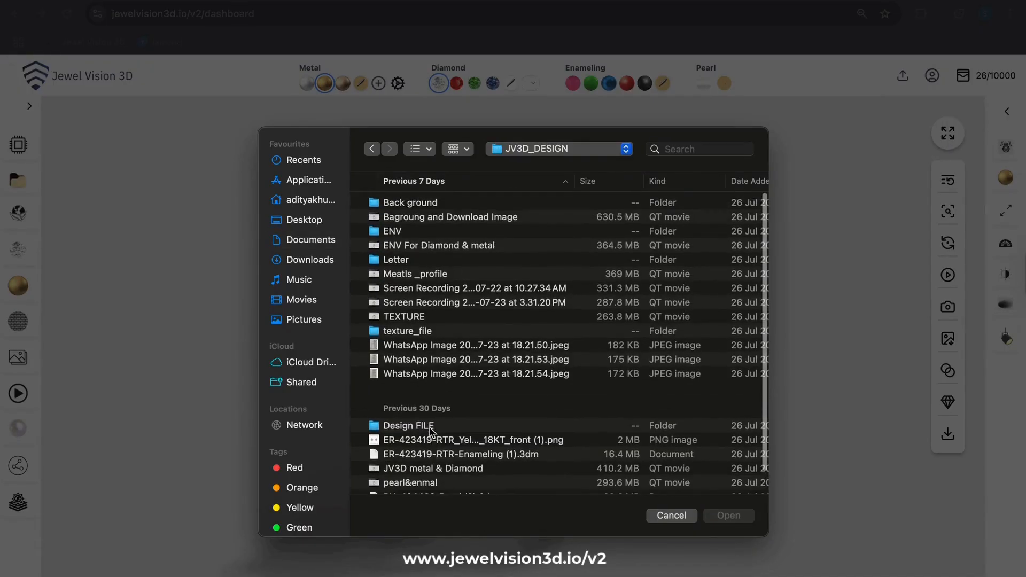
scroll(432, 432, "up", 2)
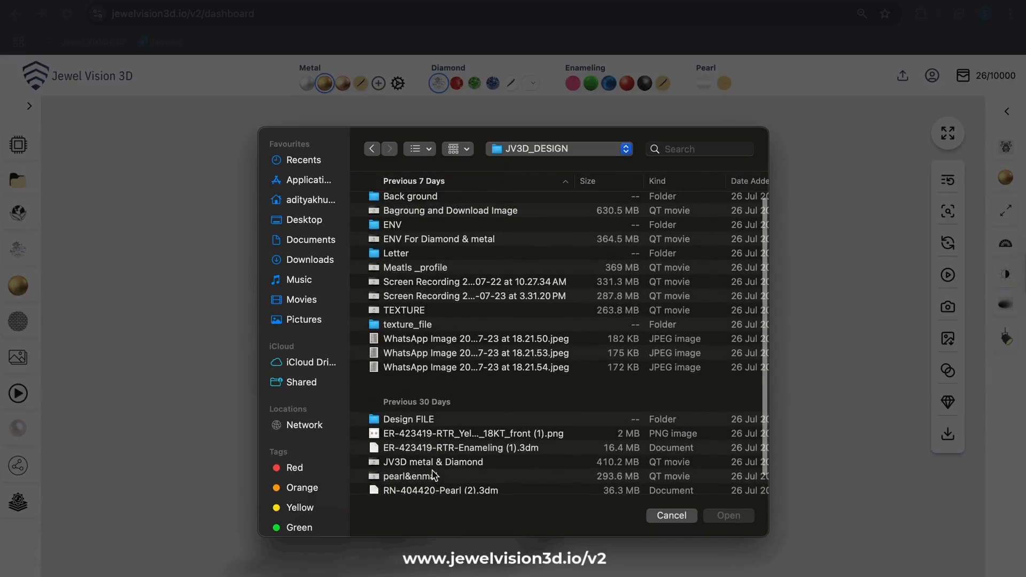
scroll(434, 225, "up", 1)
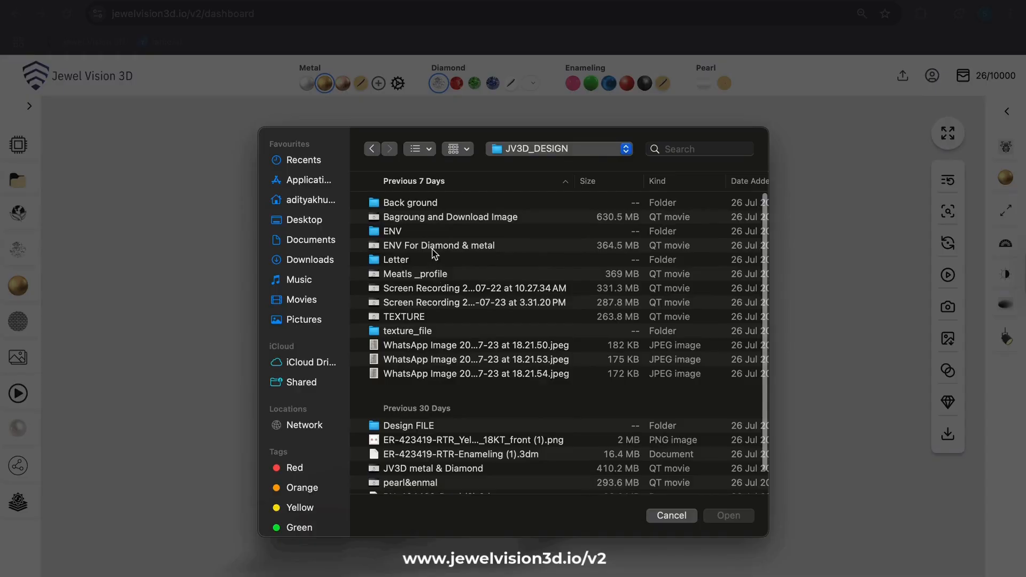
scroll(431, 352, "down", 2)
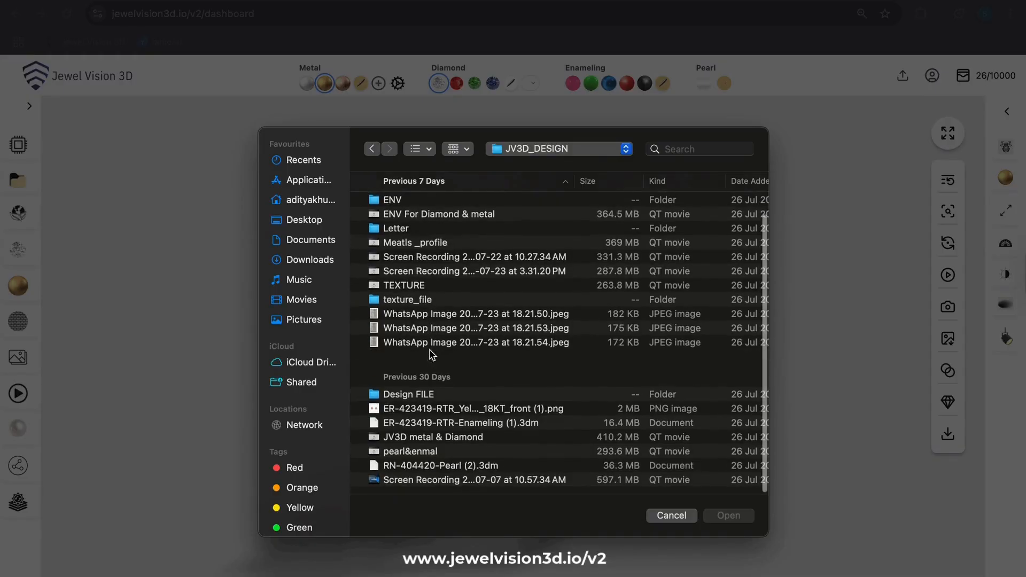
left_click(432, 396)
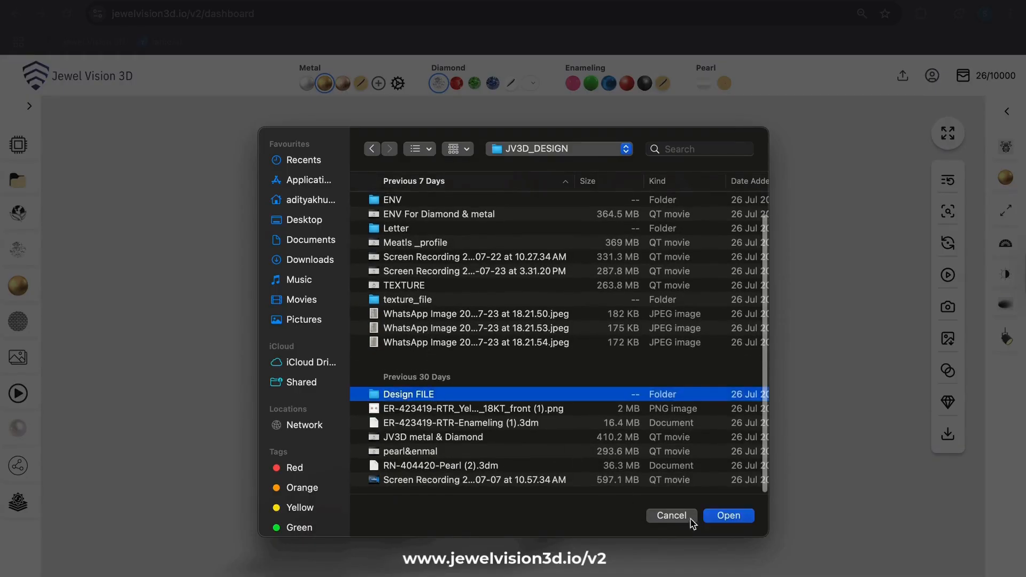
left_click(720, 517)
left_click(466, 346)
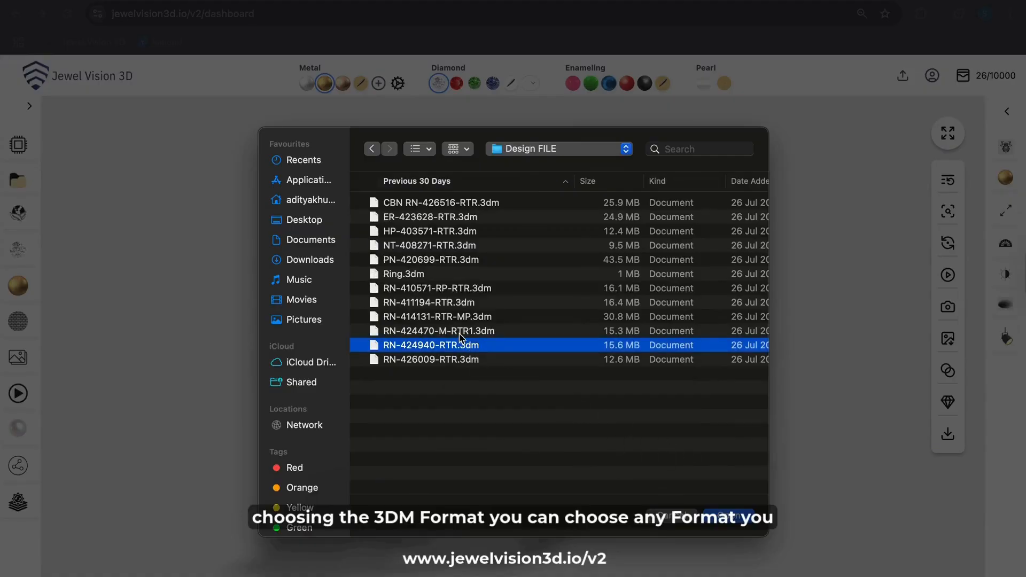
left_click(460, 334)
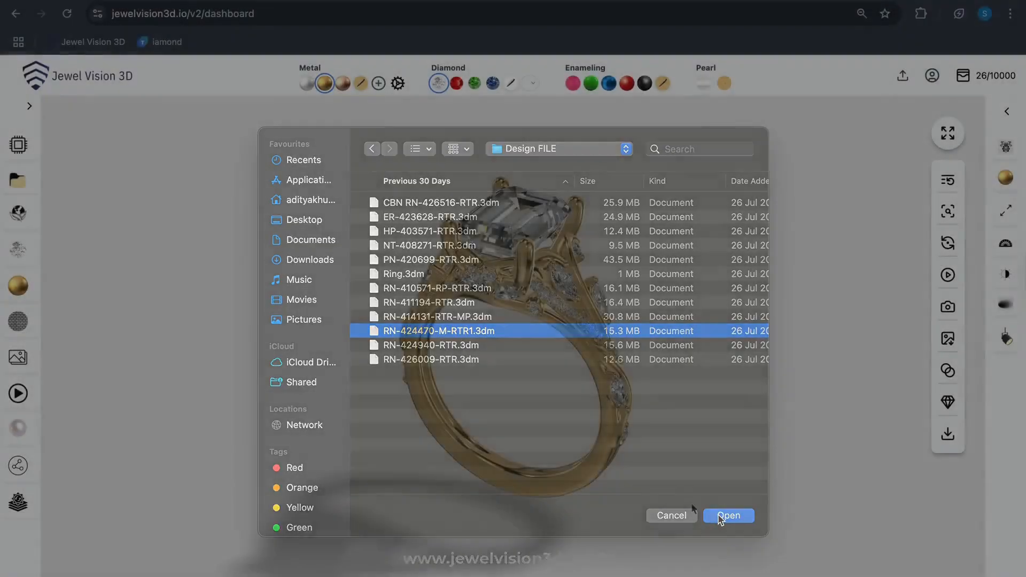
left_click(728, 516)
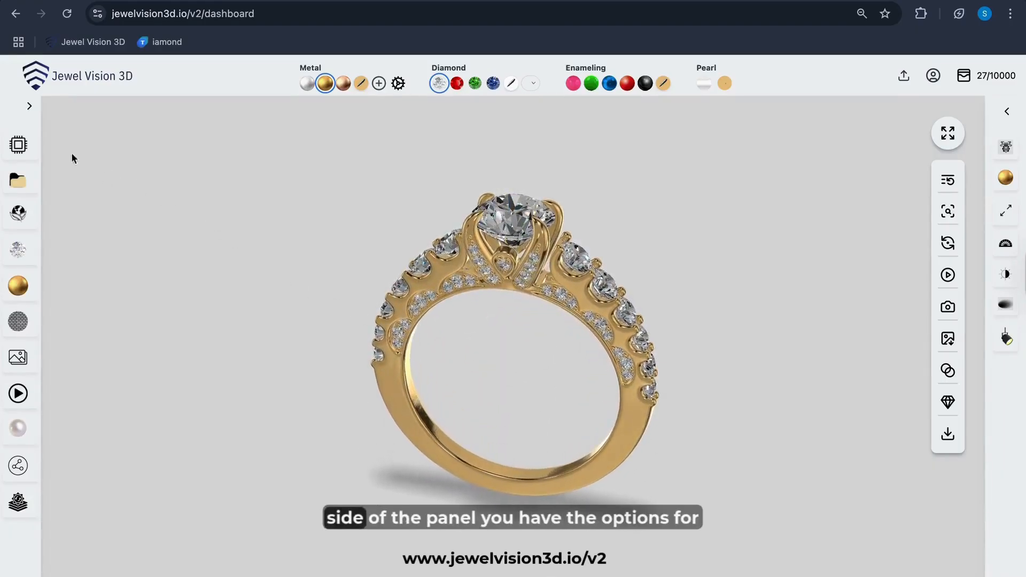
- Apply the Blue Stone Final environment profile to the ring
left_click(30, 107)
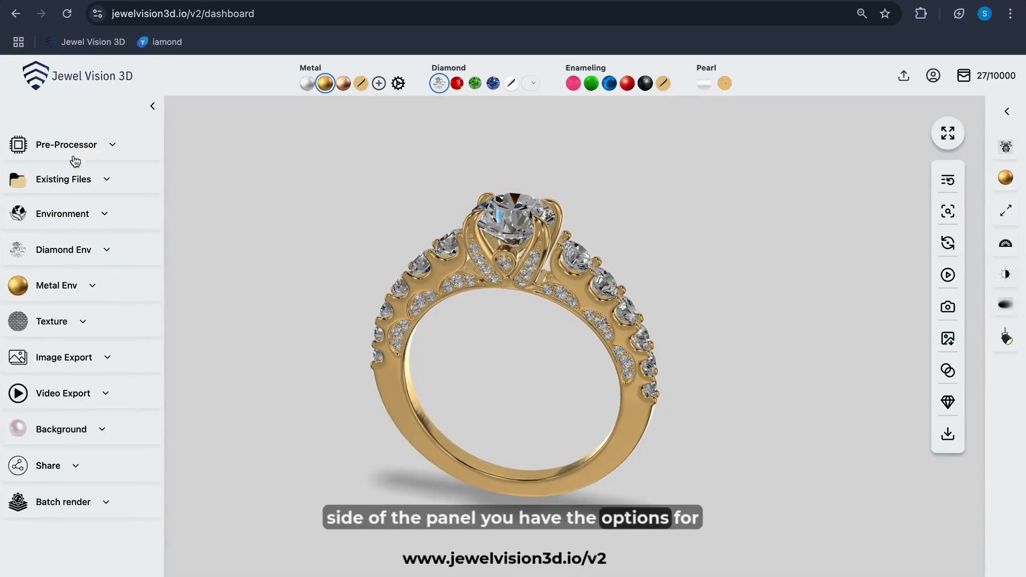
left_click(106, 217)
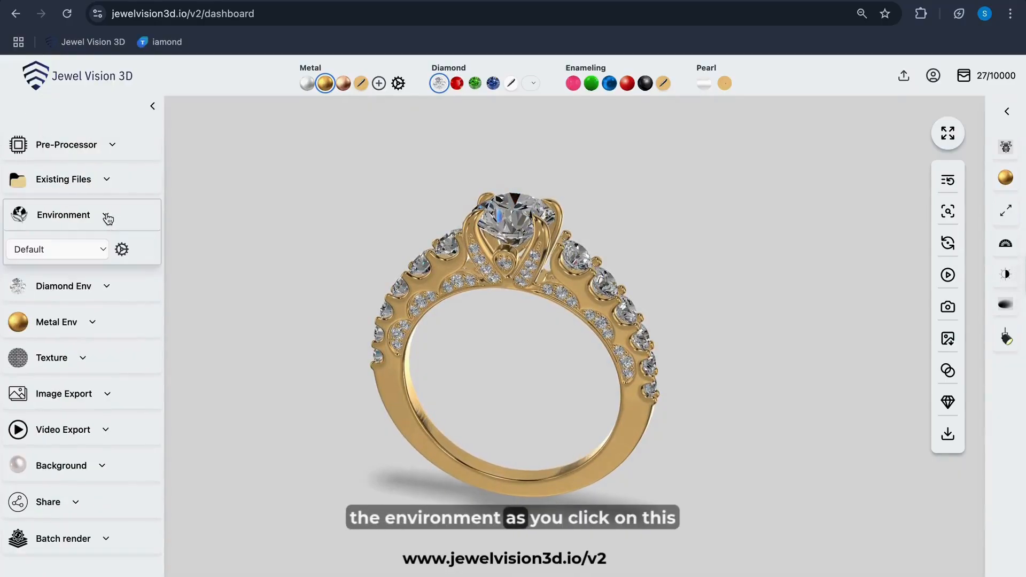
left_click(103, 252)
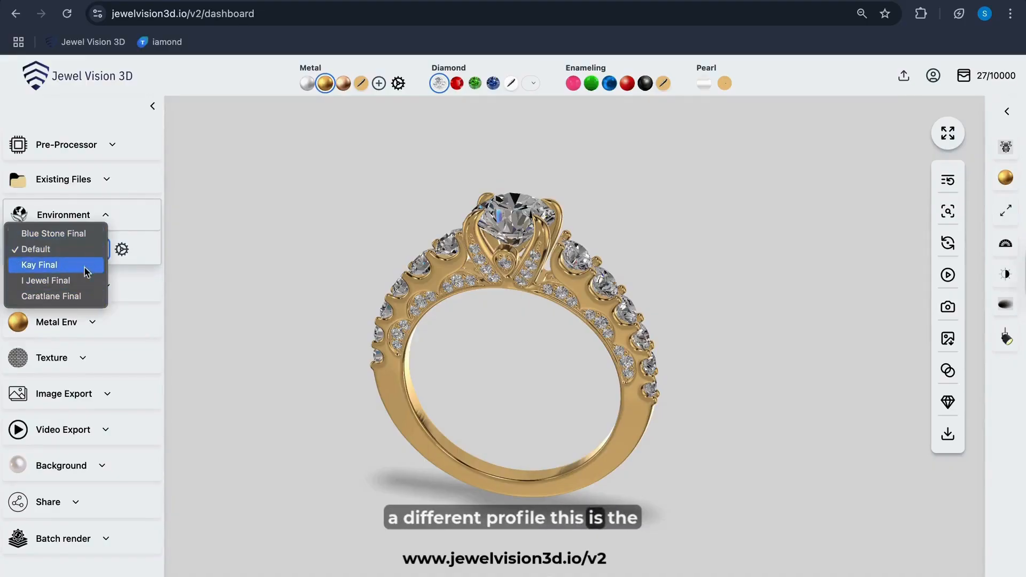
left_click(83, 235)
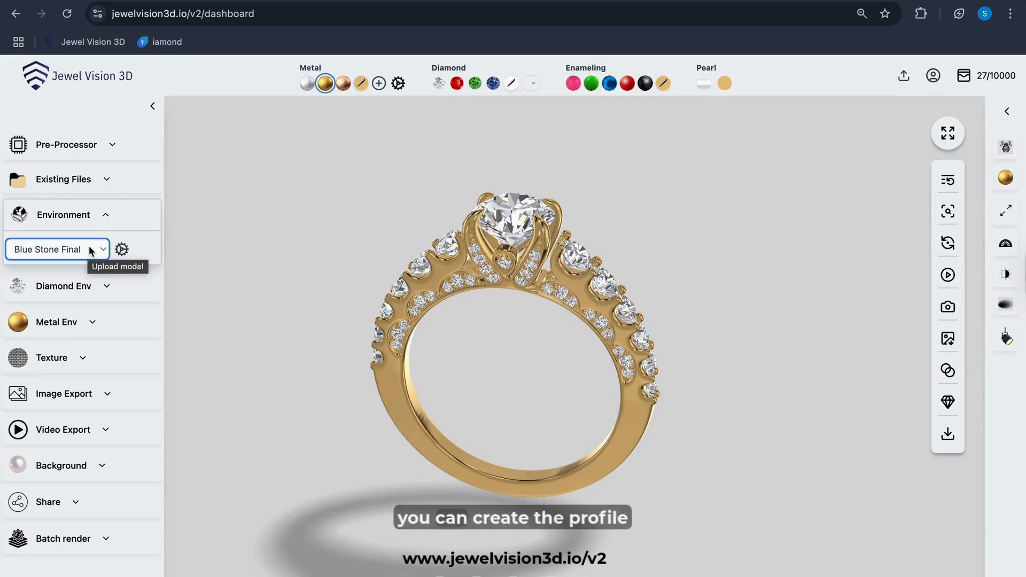
- Examine the diamond, metal, zoom and gumball values in the Blue Stone Final profile's settings, then close them
left_click(119, 249)
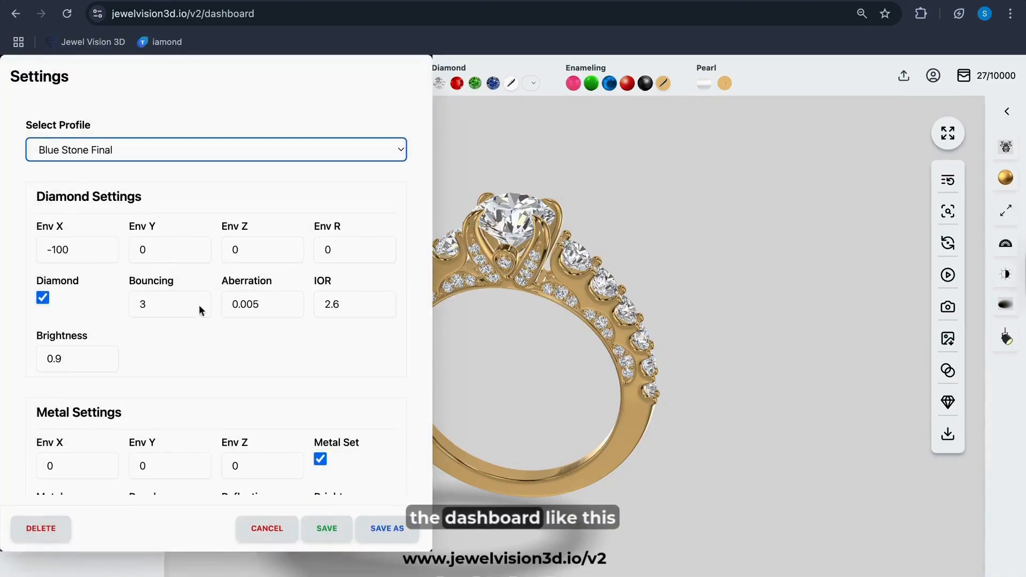
scroll(216, 345, "down", 1)
scroll(214, 341, "down", 3)
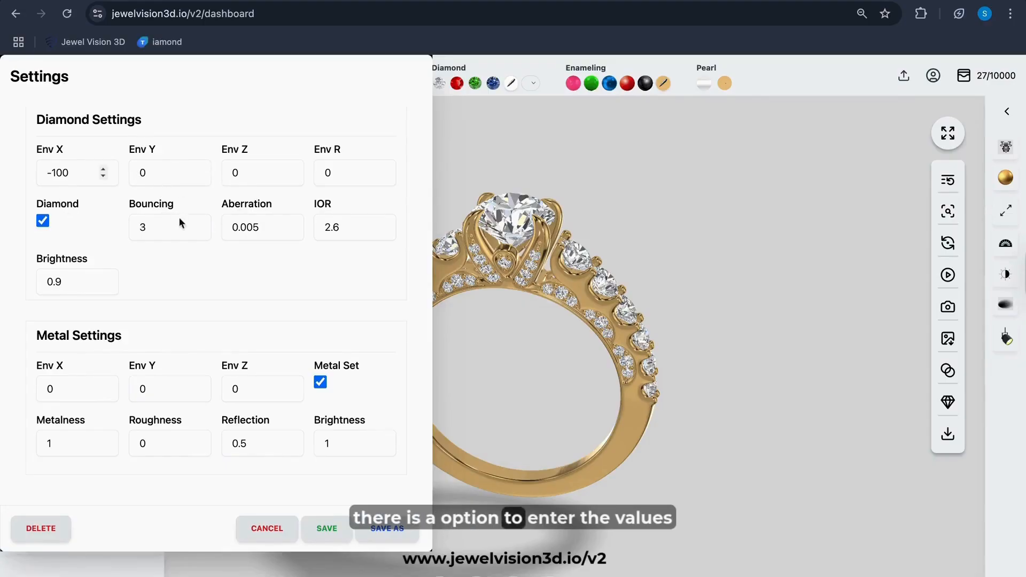
scroll(195, 289, "down", 2)
scroll(195, 289, "down", 2)
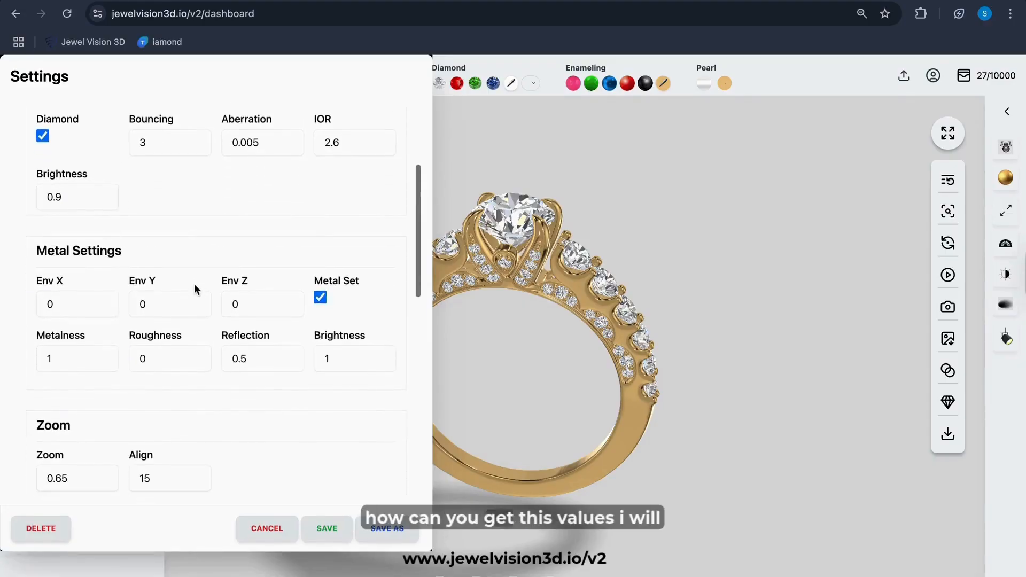
scroll(195, 289, "down", 3)
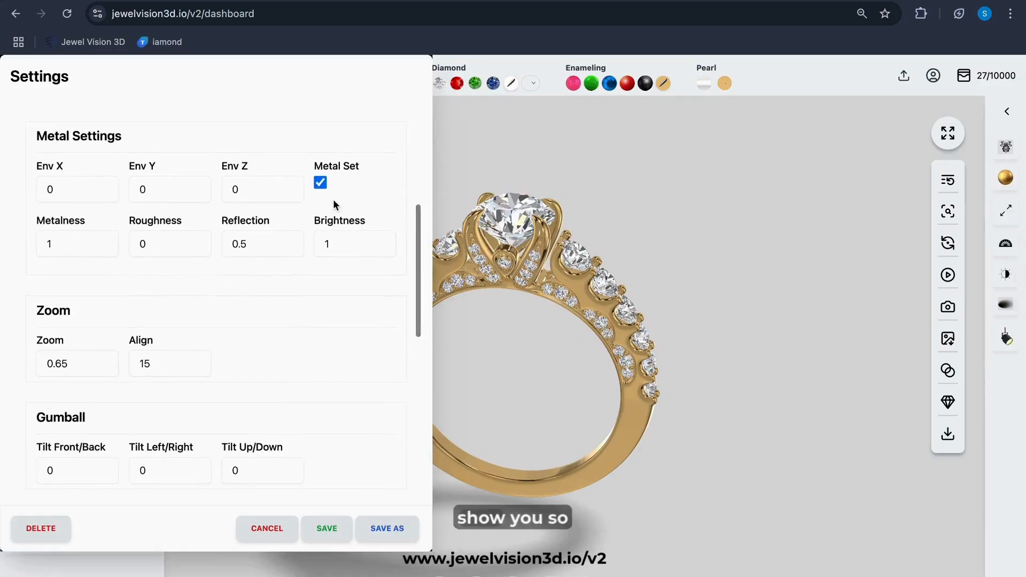
left_click(484, 135)
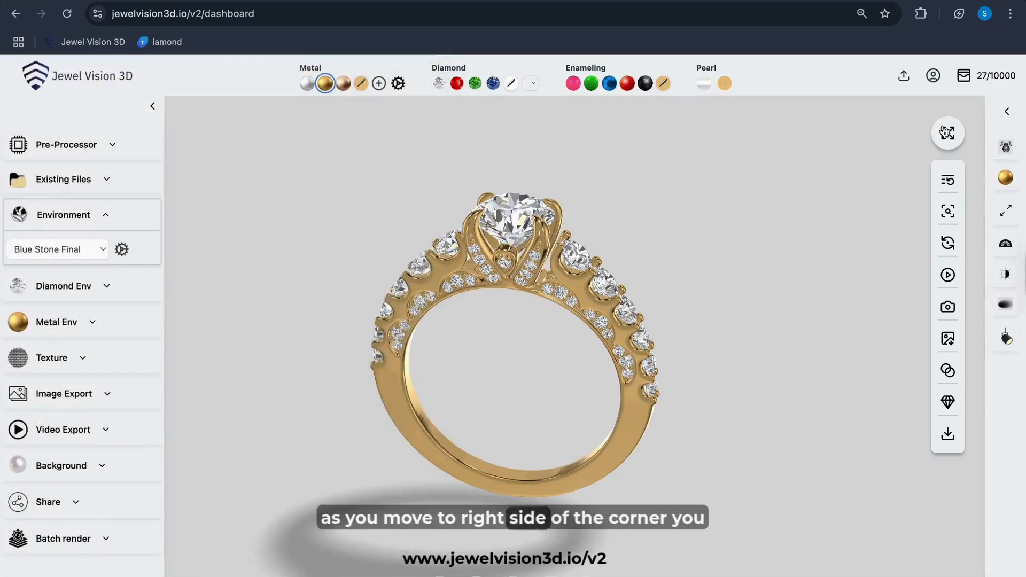
- In the diamond settings, set Env X to -54.9, Env Y to -26, Env Z to 7 and Env R to -22.5
left_click(1007, 111)
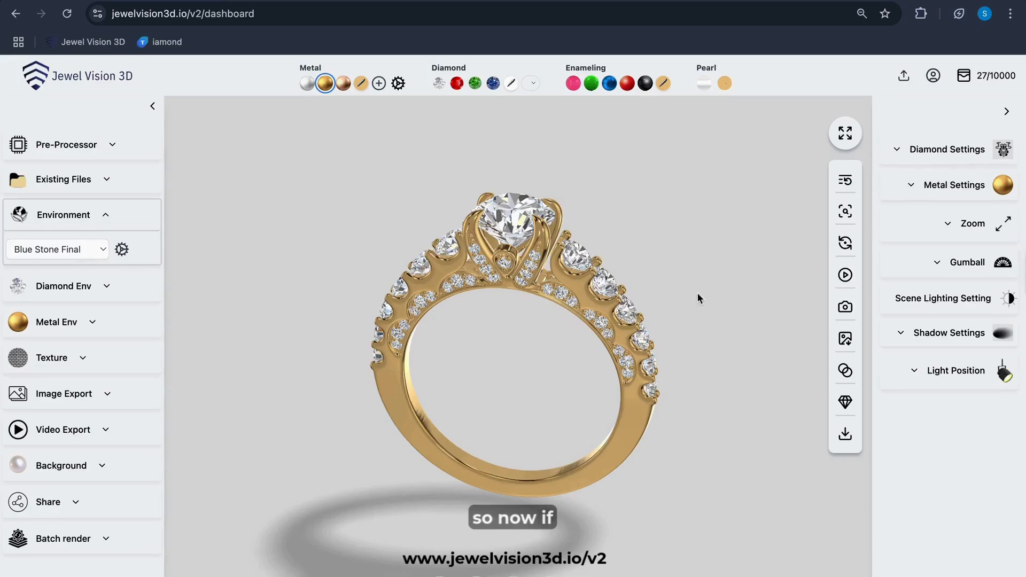
left_click(896, 150)
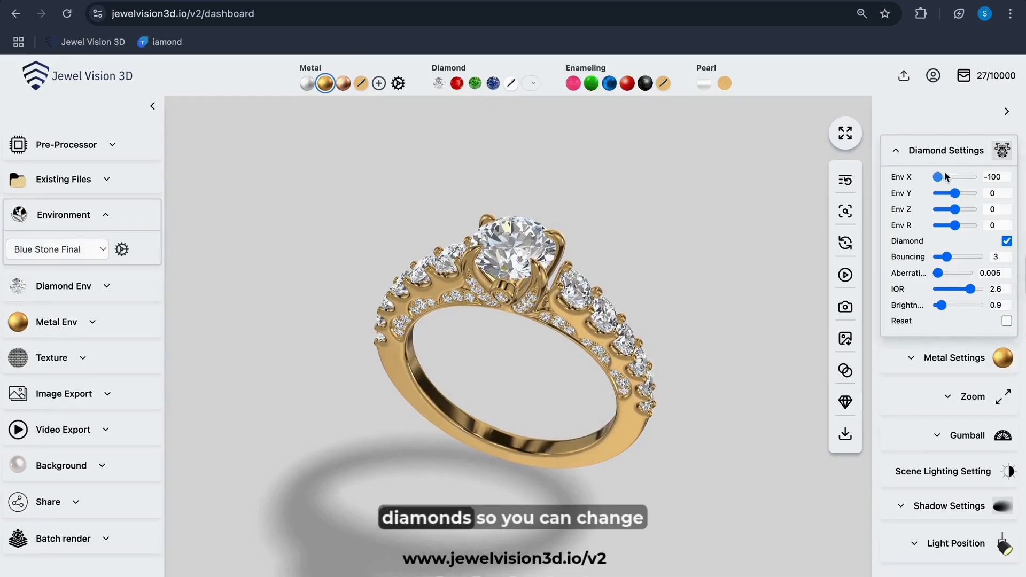
left_click_drag(938, 177, 945, 177)
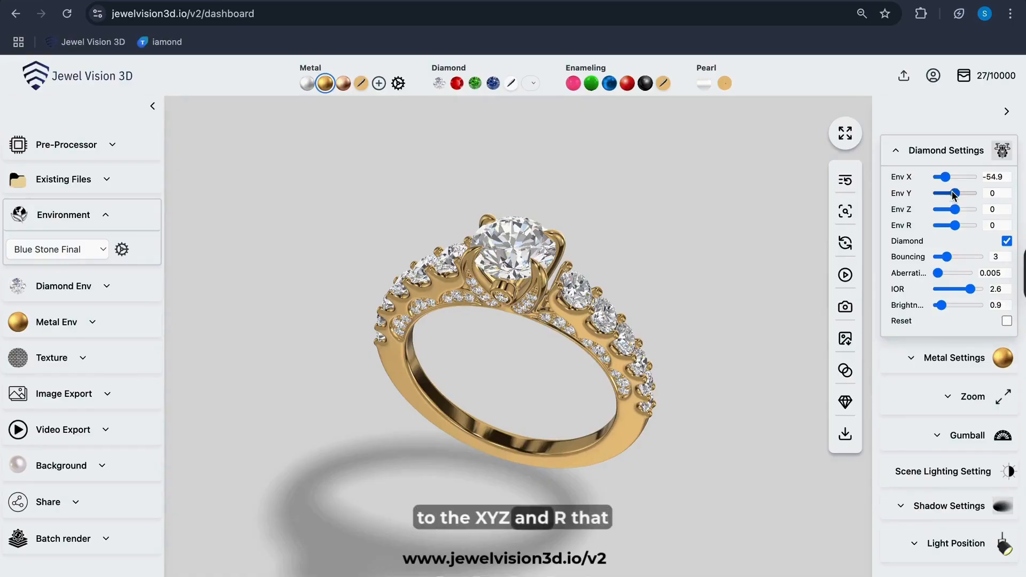
left_click_drag(954, 194, 944, 219)
left_click(954, 217)
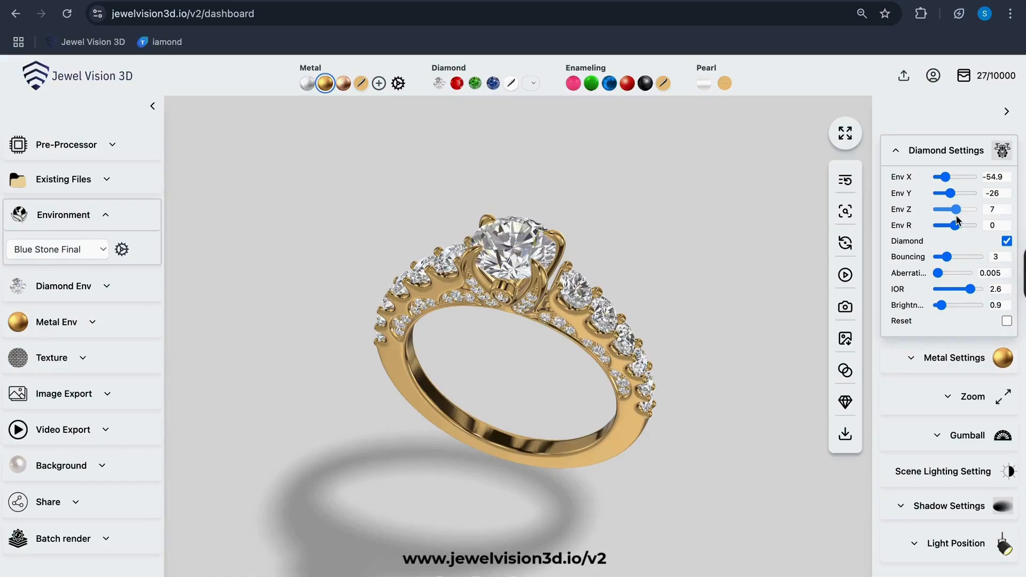
left_click_drag(955, 226, 952, 226)
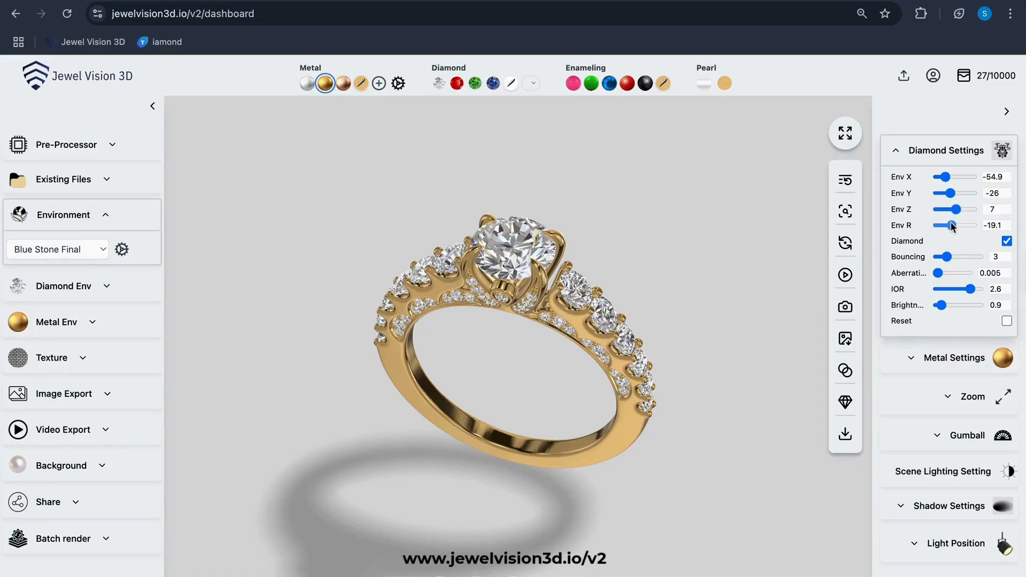
left_click_drag(686, 301, 676, 325)
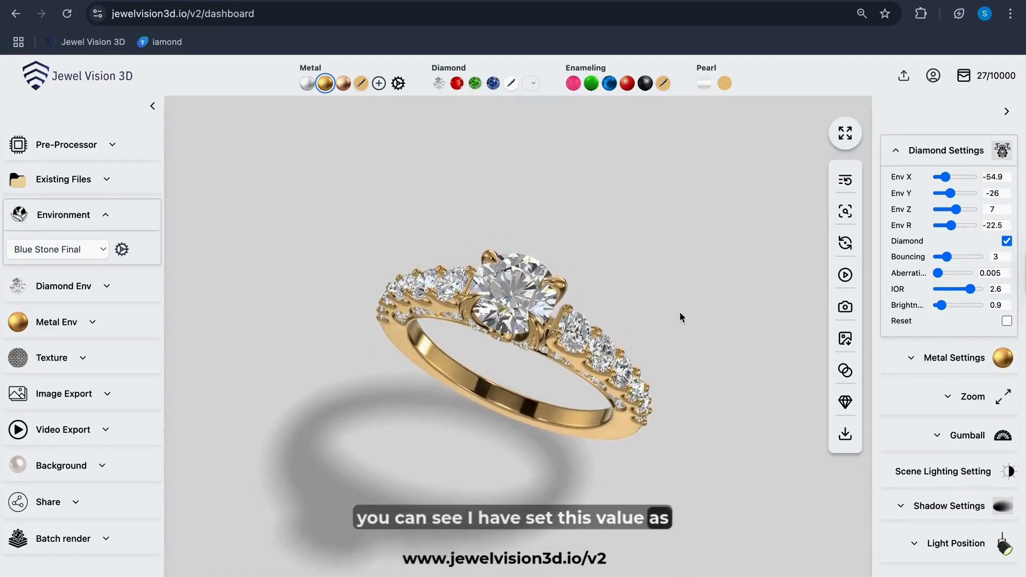
- Select all diamonds, set their Bouncing to 5 and Aberration to 0.076, and clear the selection
left_click(845, 405)
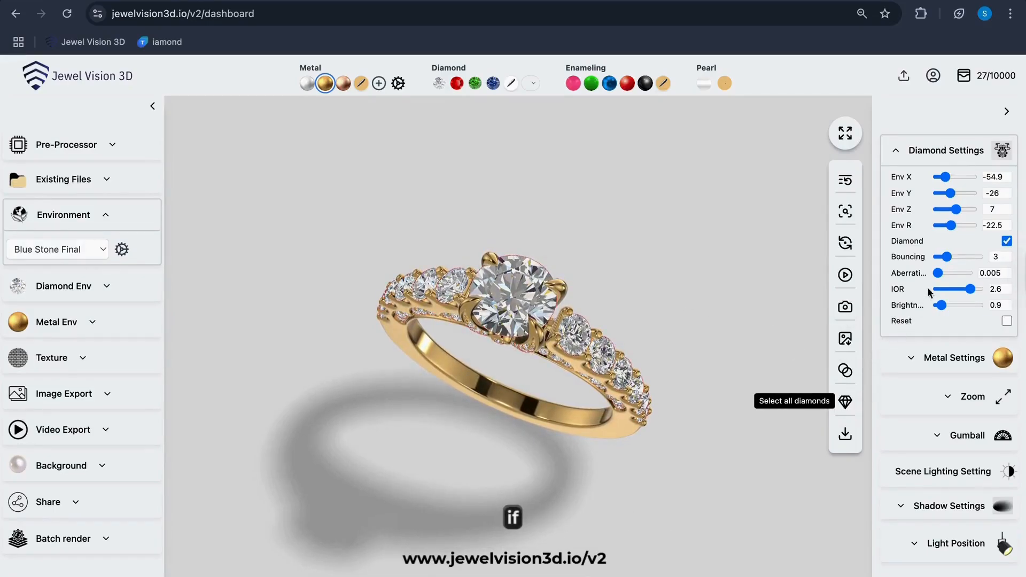
mouse_move(948, 255)
left_mouse_down()
mouse_move(957, 258)
mouse_move(943, 255)
left_mouse_up()
left_click(956, 257)
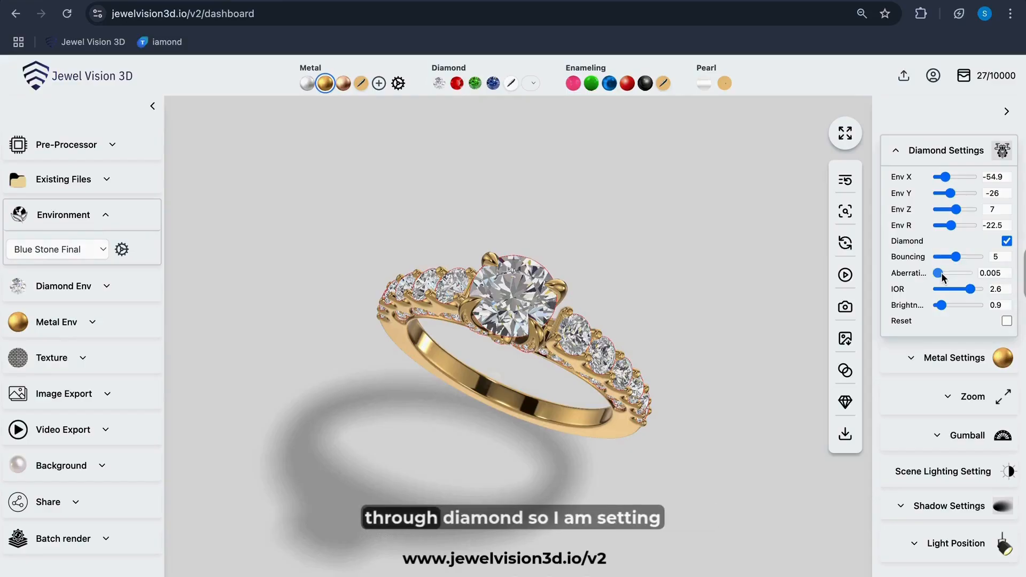
left_click(944, 277)
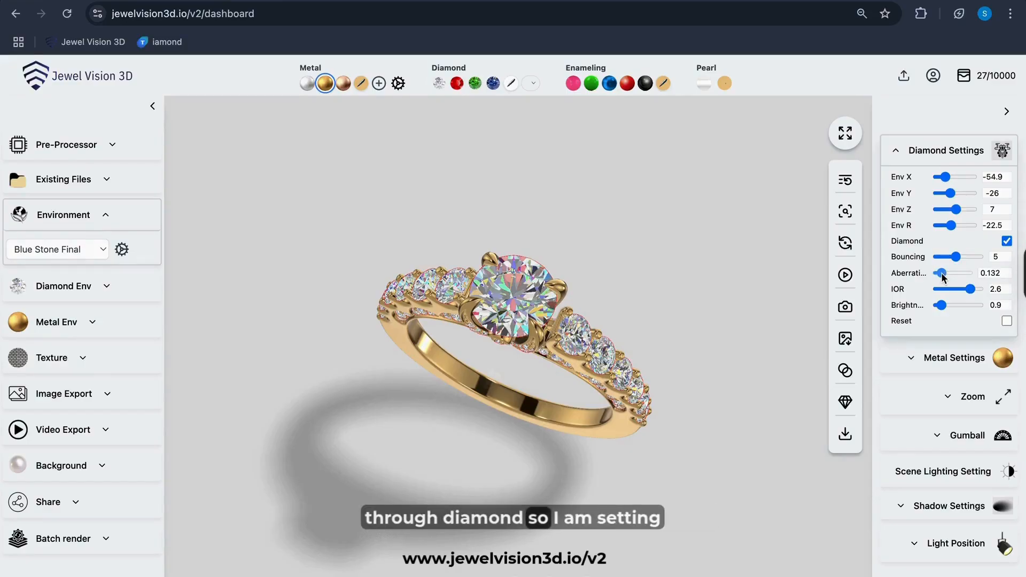
left_click_drag(943, 277, 942, 276)
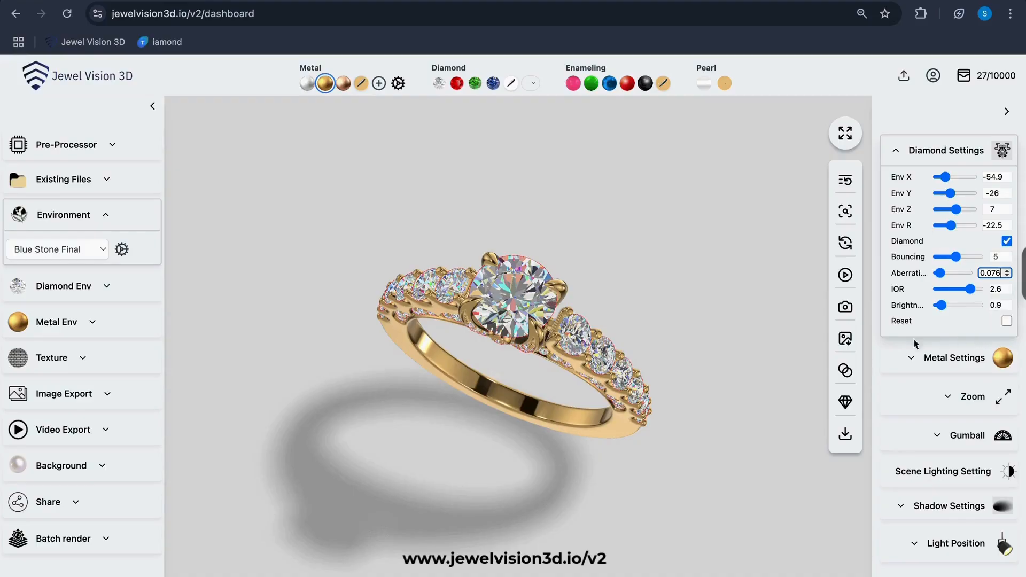
left_click(737, 310)
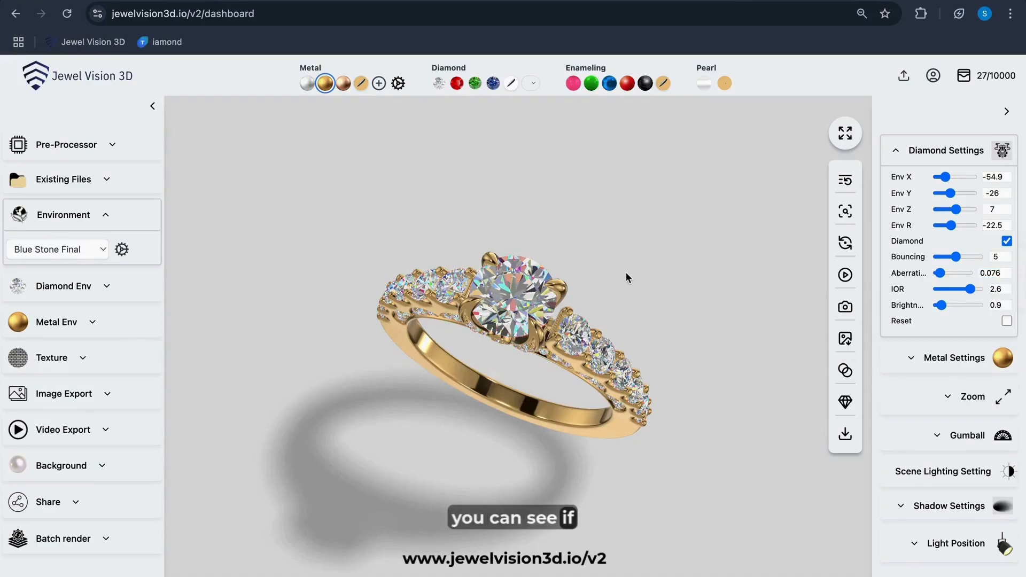
- Set the diamonds' IOR to about 2.8 and close the diamond settings
mouse_move(630, 209)
left_mouse_down()
mouse_move(634, 189)
mouse_move(644, 214)
left_mouse_up()
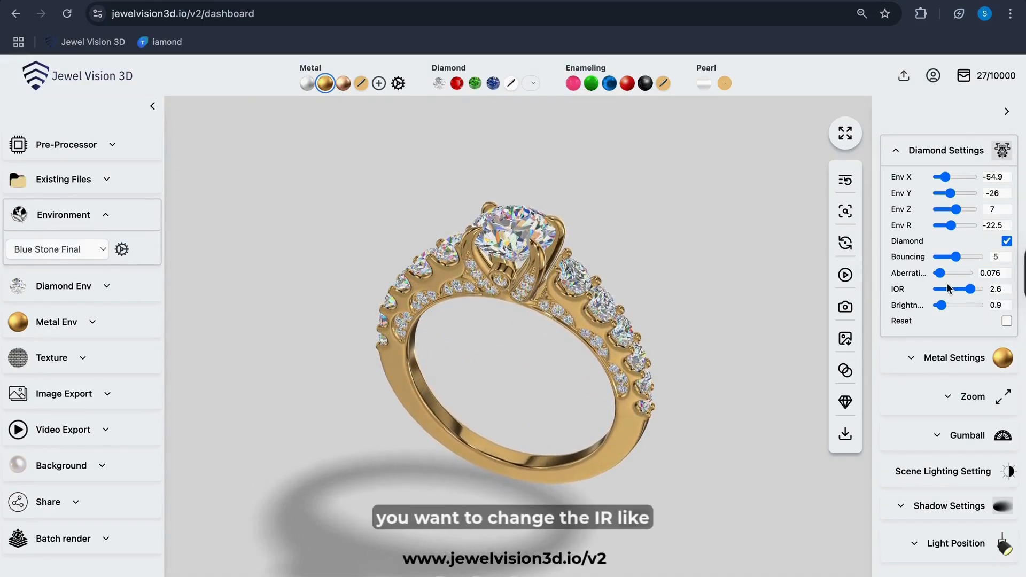
left_click_drag(970, 289, 951, 290)
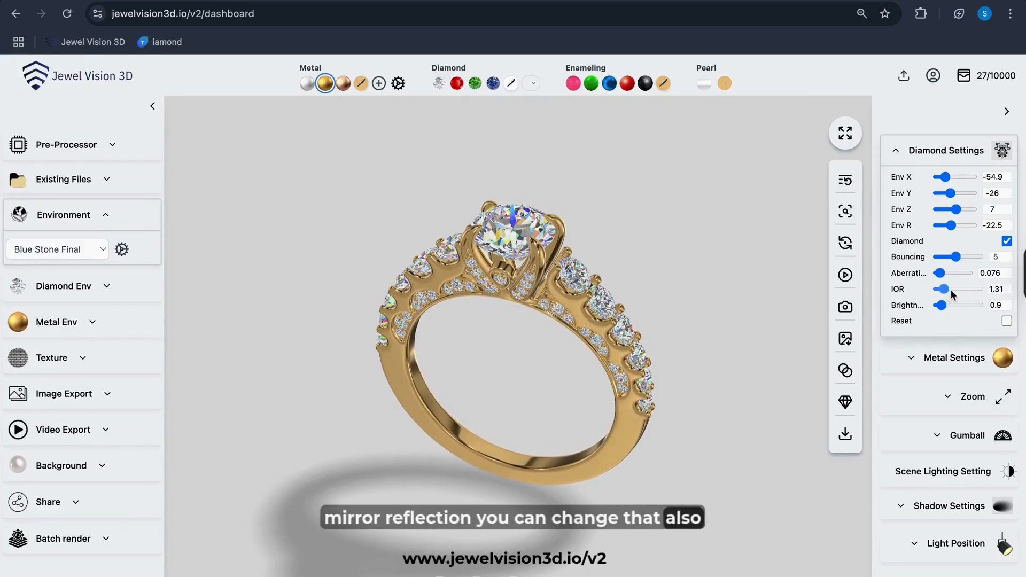
left_click(846, 402)
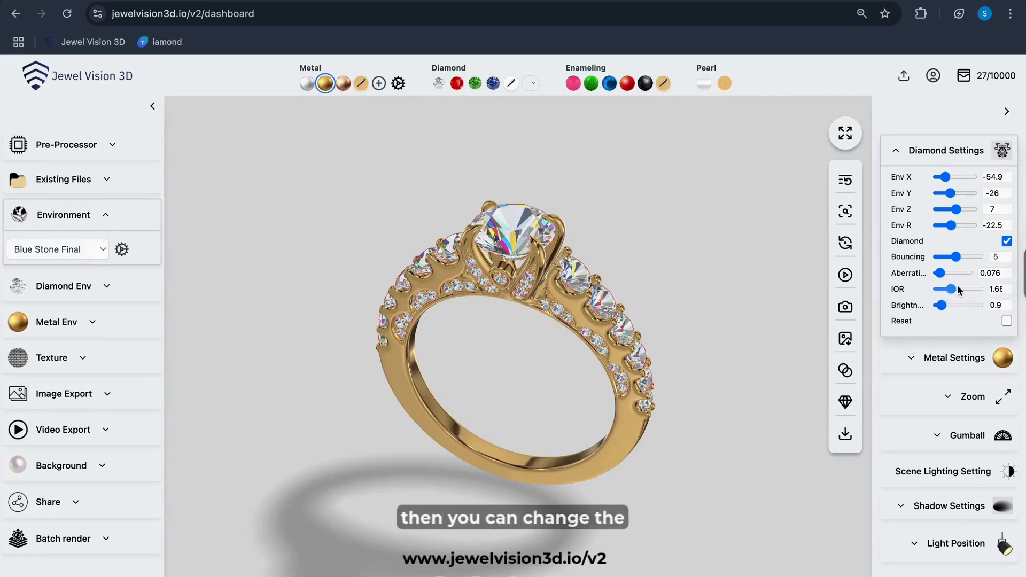
left_click_drag(957, 286, 964, 288)
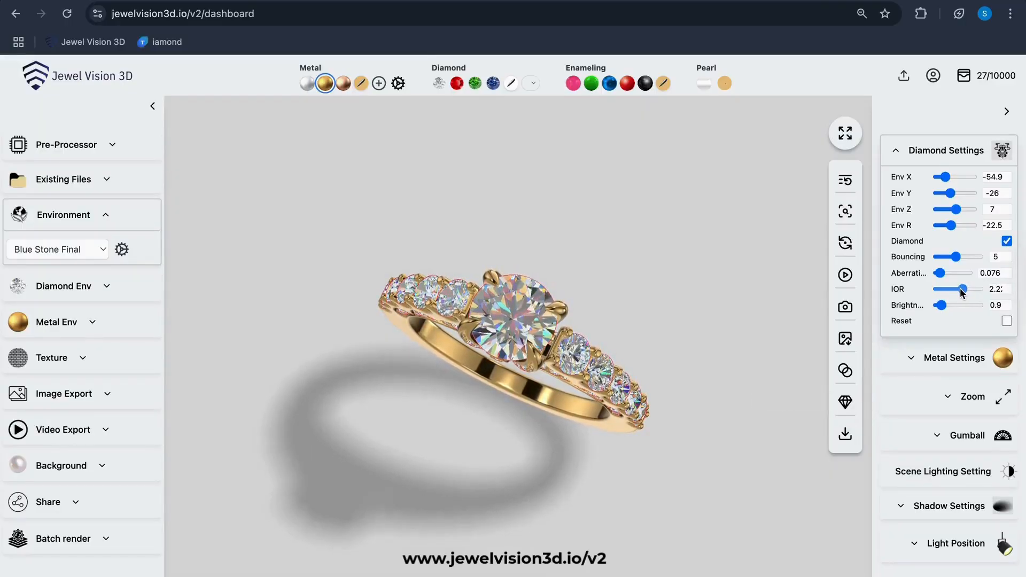
left_click_drag(961, 290, 975, 288)
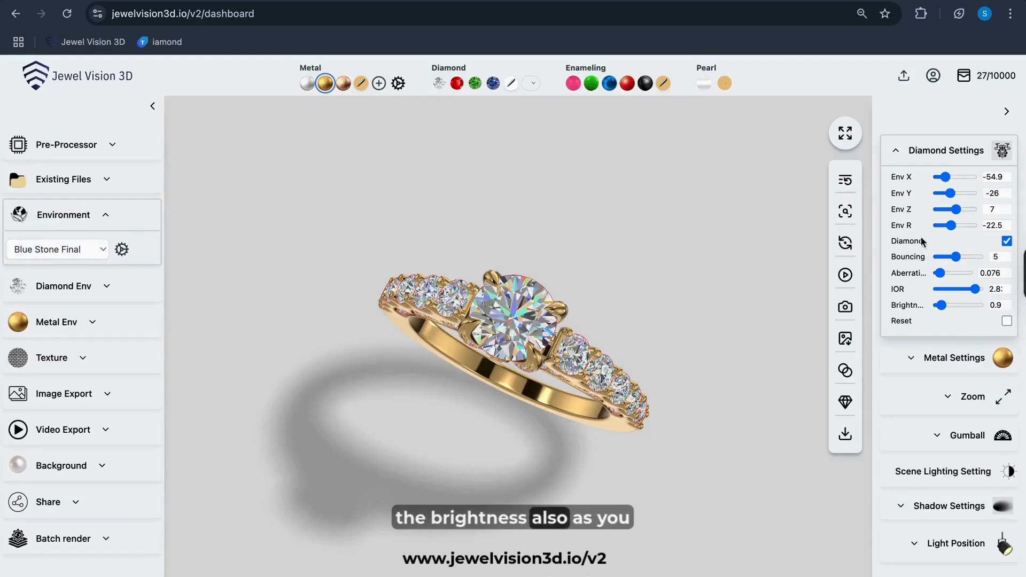
left_click(897, 154)
- In the metal settings, set Env X to 164 and Env Y to 160
left_click_drag(653, 410, 677, 312)
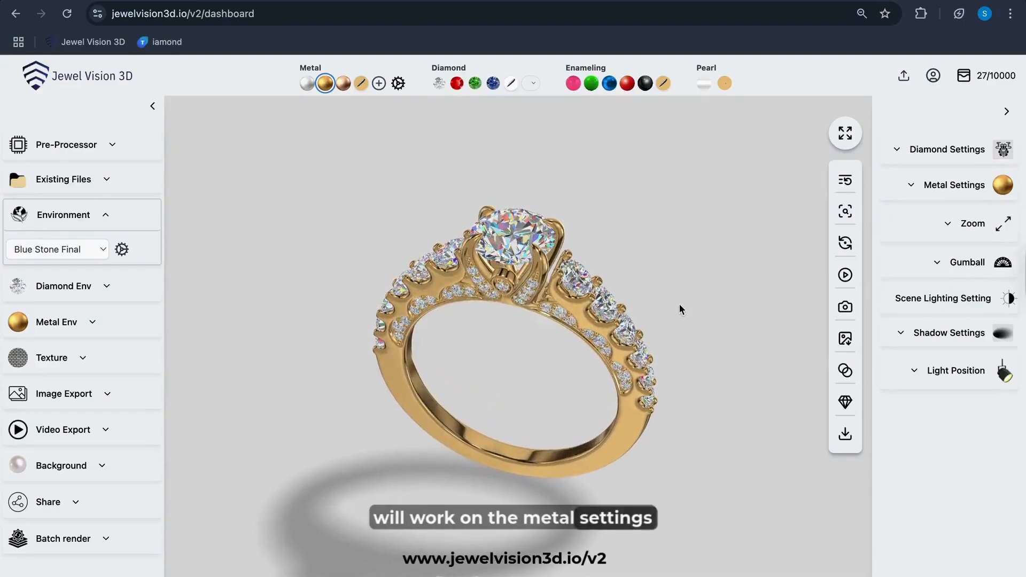
left_click(910, 185)
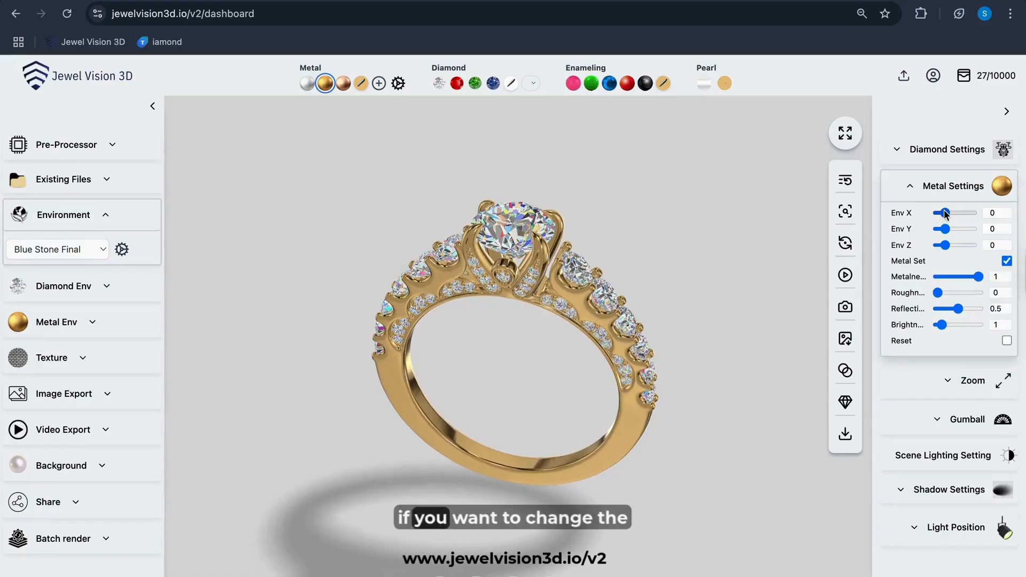
mouse_move(945, 214)
left_mouse_down()
mouse_move(963, 214)
mouse_move(953, 230)
left_mouse_up()
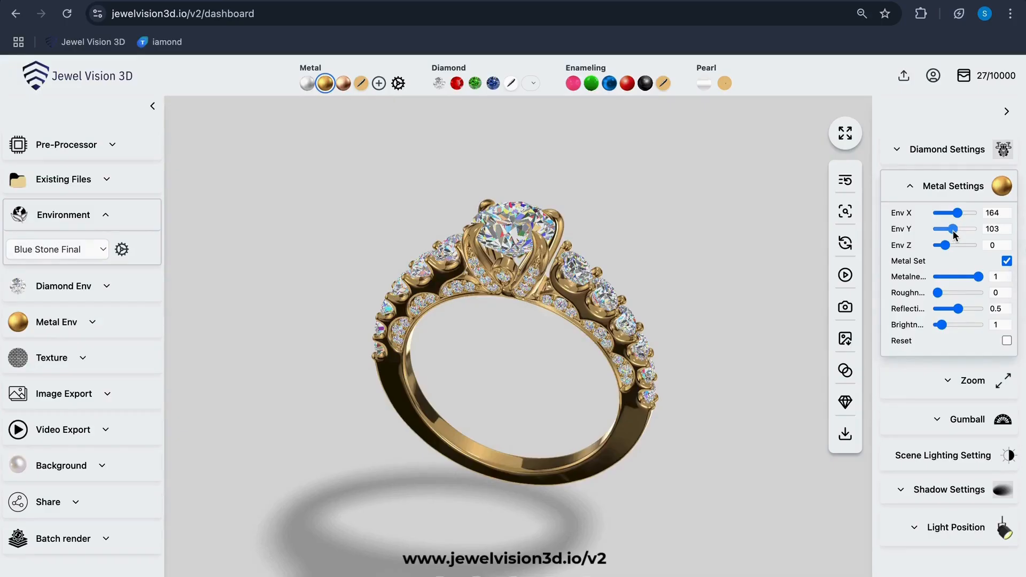
left_click_drag(958, 231, 959, 231)
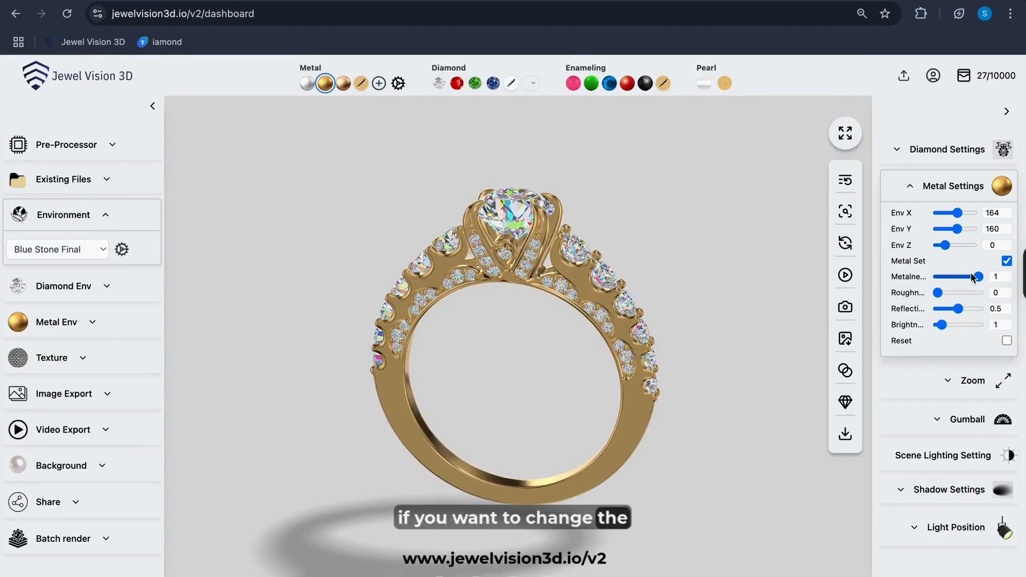
- Set the metal's Metalness to about 0.9 and its Roughness to about 0.13
left_click_drag(970, 275, 963, 278)
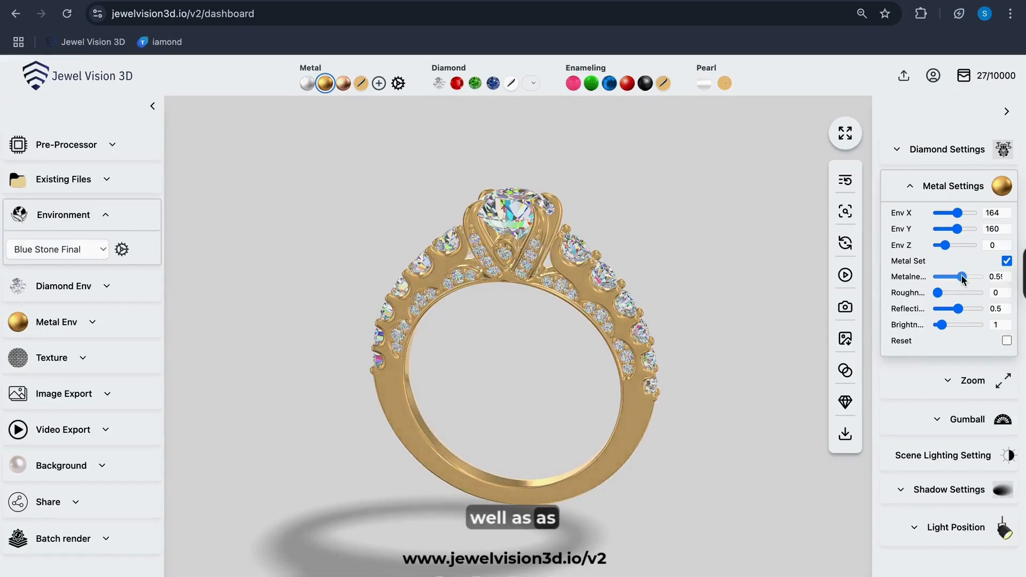
left_click(974, 279)
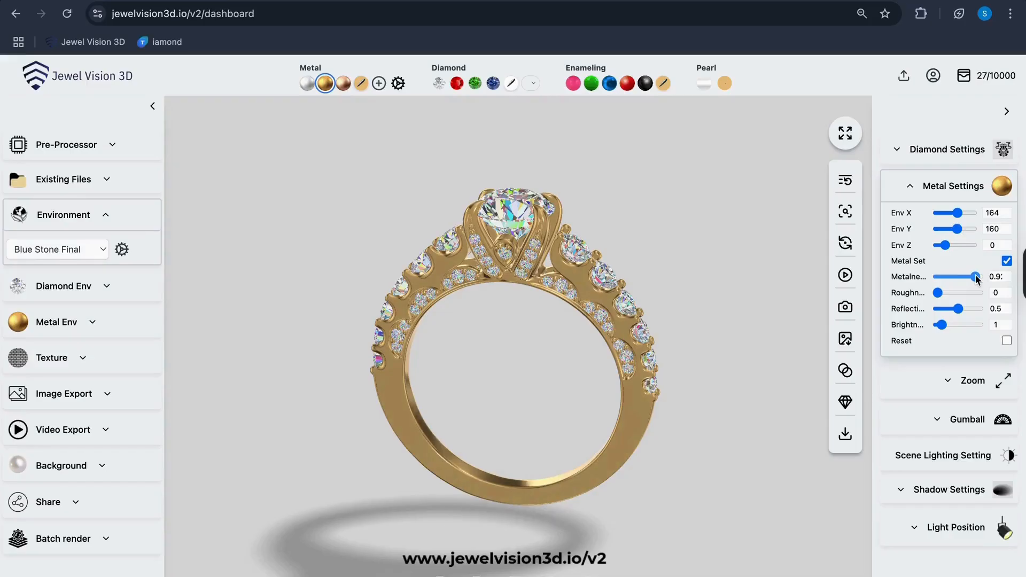
left_click(942, 294)
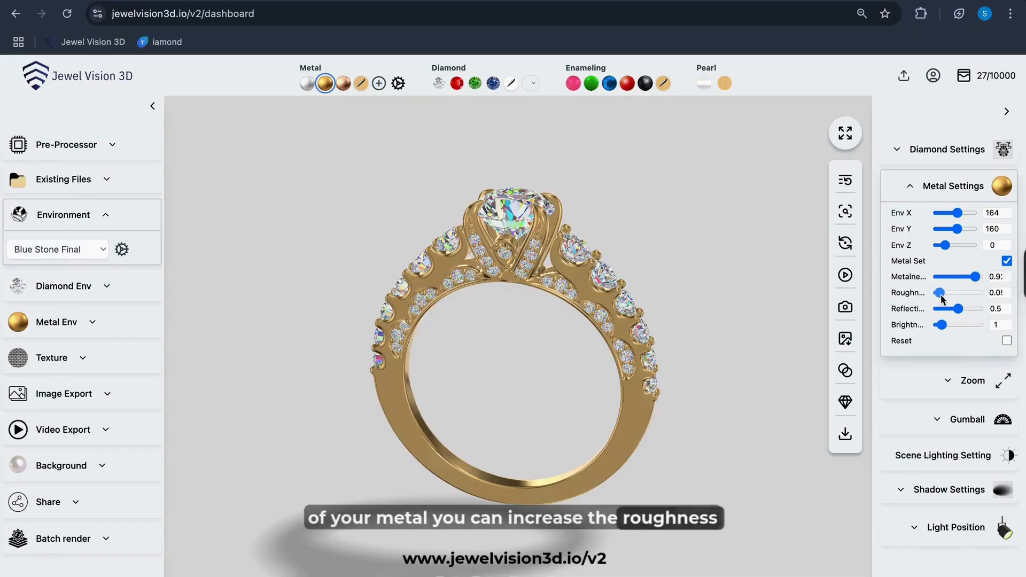
mouse_move(940, 294)
left_mouse_down()
mouse_move(968, 294)
mouse_move(943, 295)
left_mouse_up()
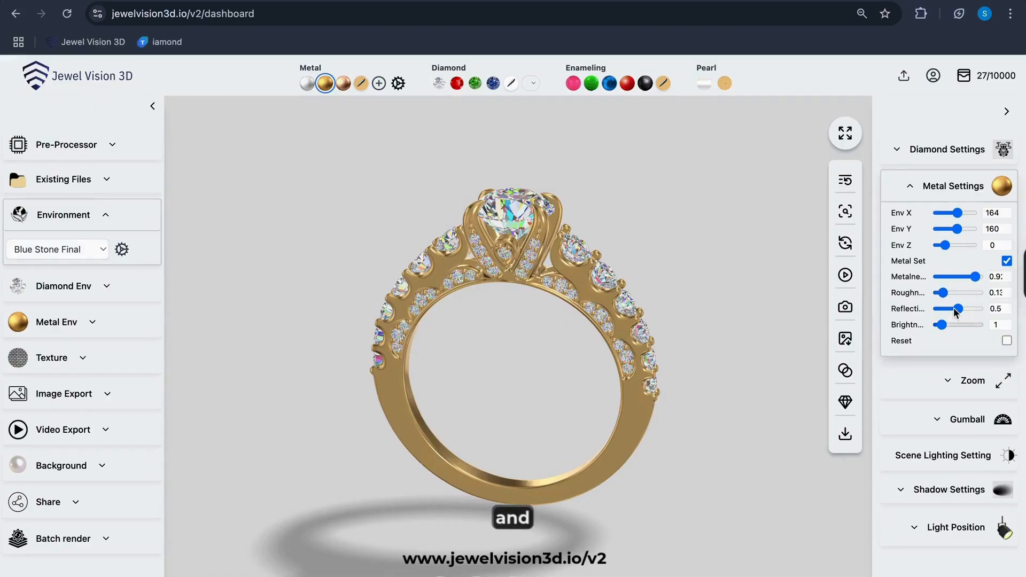
- Set the metal's Reflectivity to about 0.4 and Brightness to 1.1, and close the metal settings
left_click(949, 309)
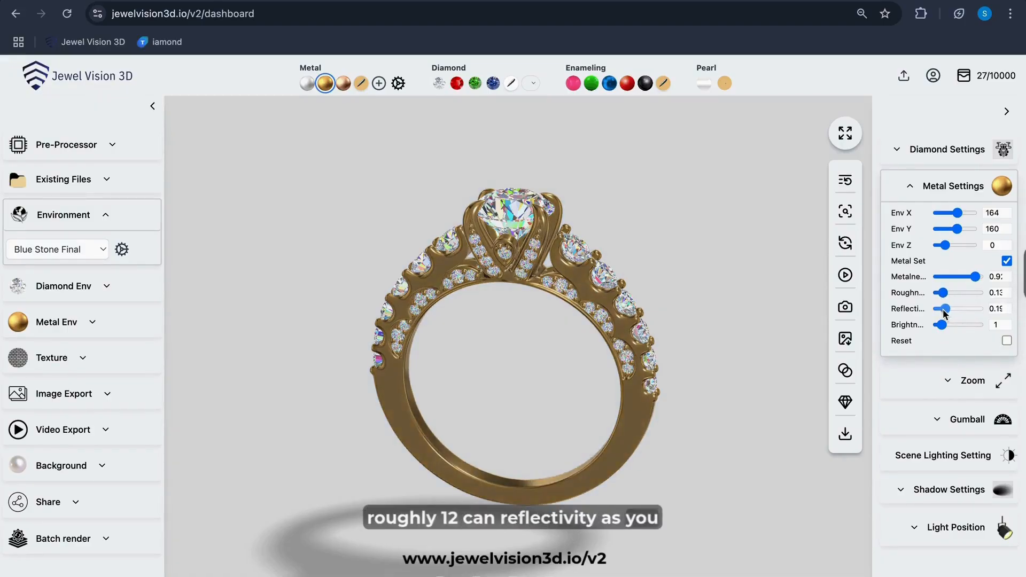
left_click_drag(949, 309, 955, 309)
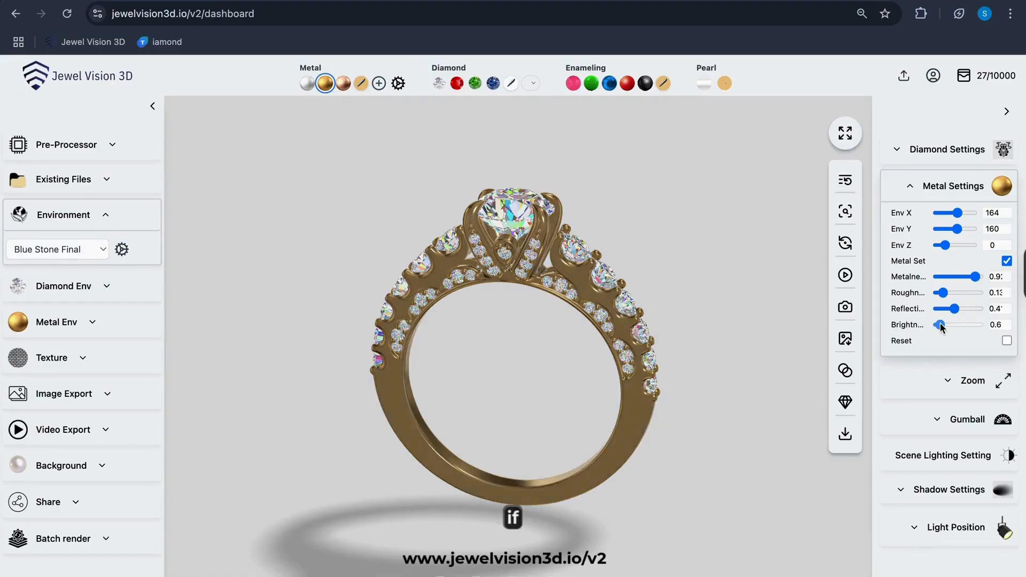
left_click_drag(941, 324, 942, 327)
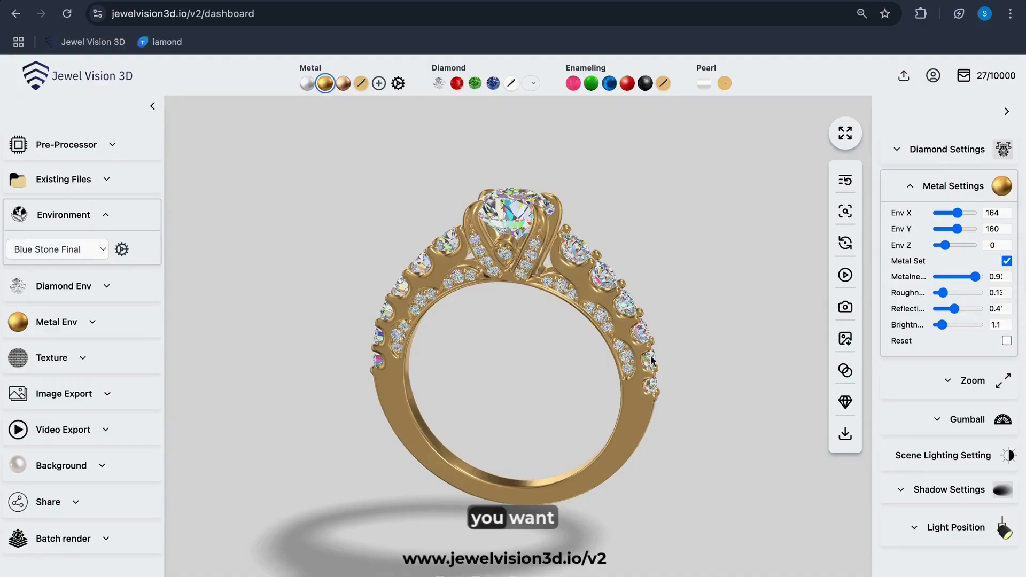
left_click_drag(652, 358, 678, 360)
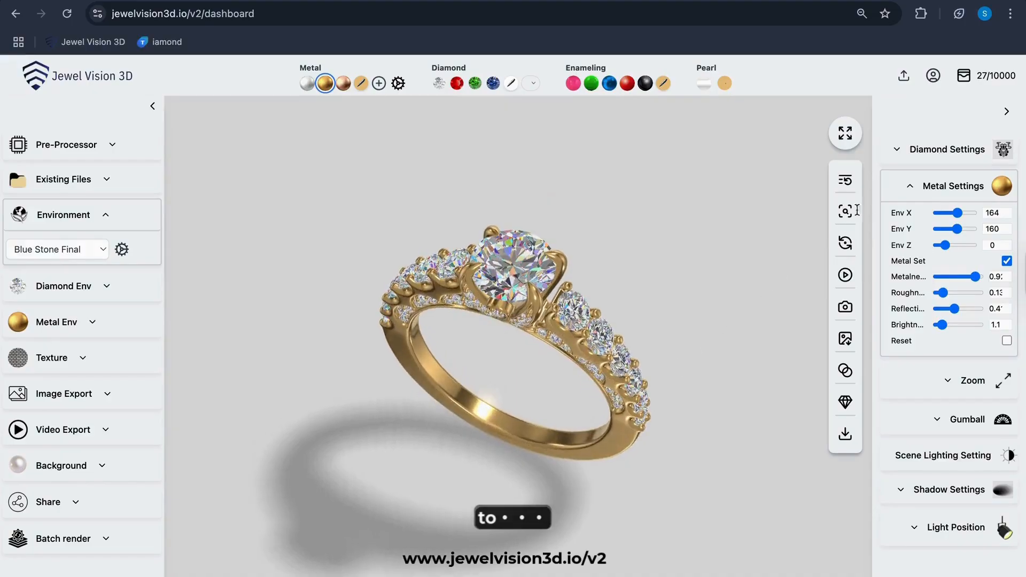
left_click(909, 185)
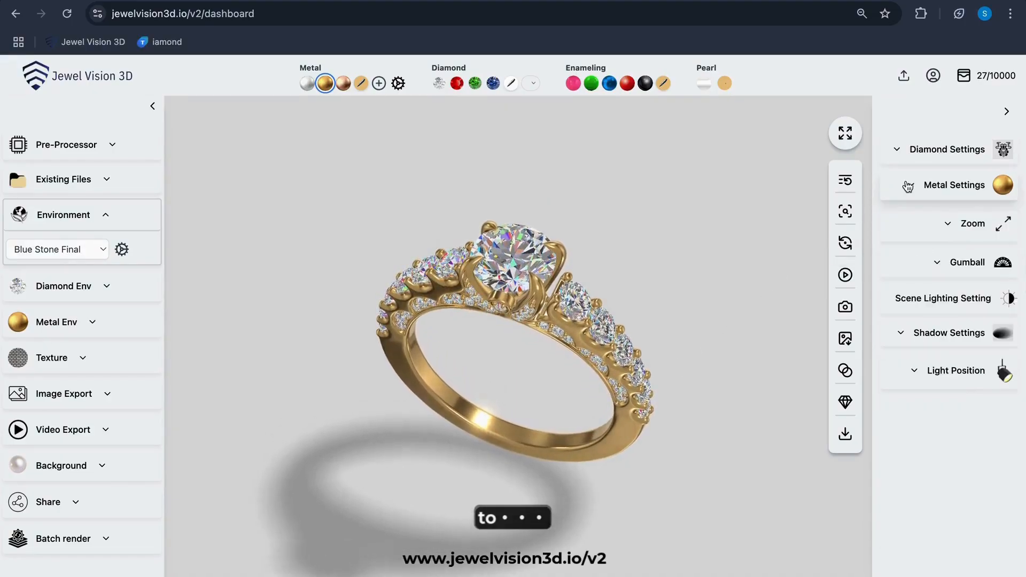
- Set the ring's Zoom value to 0.5 and close the zoom settings
left_click(948, 227)
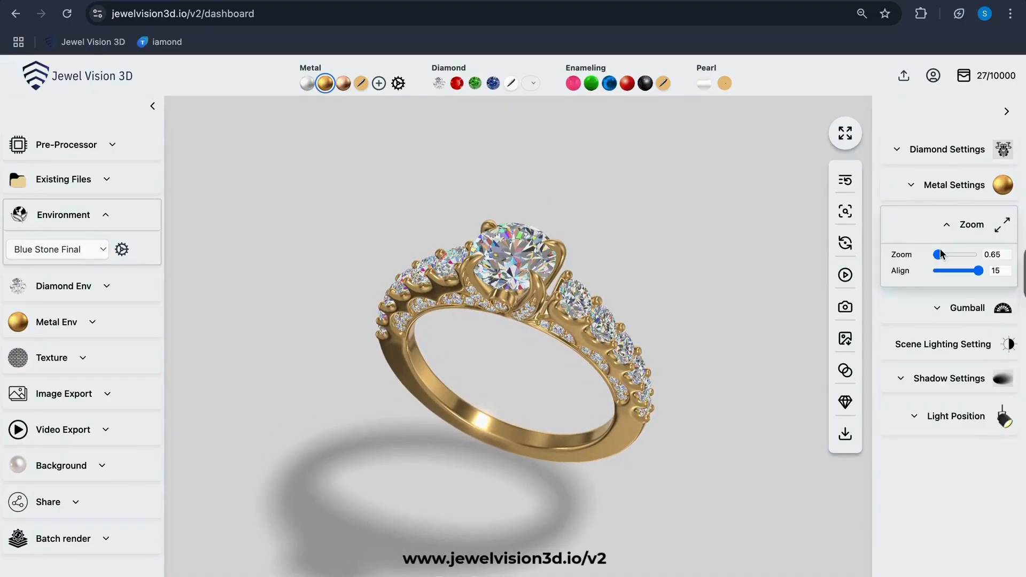
mouse_move(941, 254)
left_mouse_down()
mouse_move(950, 256)
mouse_move(925, 260)
left_mouse_up()
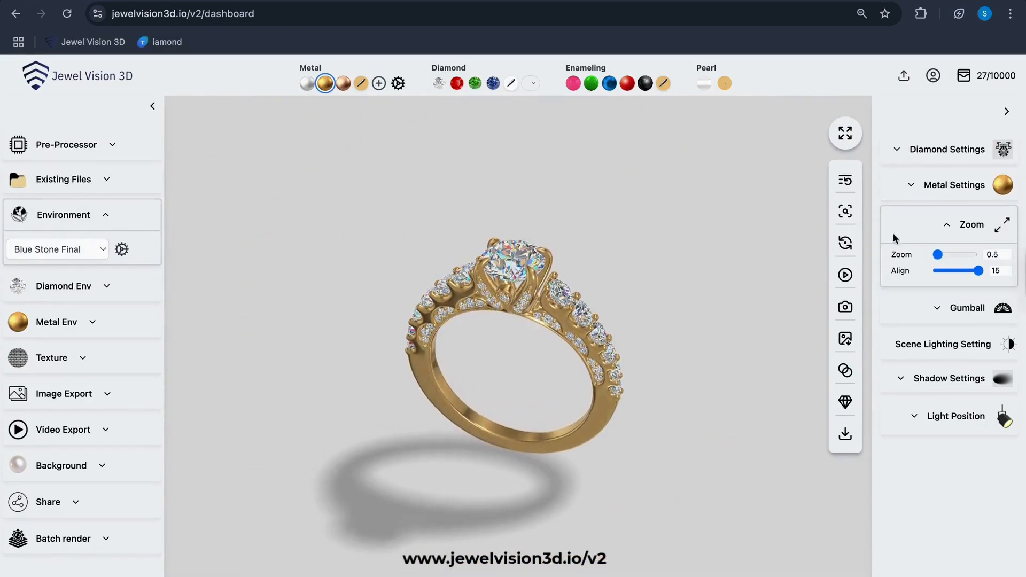
left_click(947, 224)
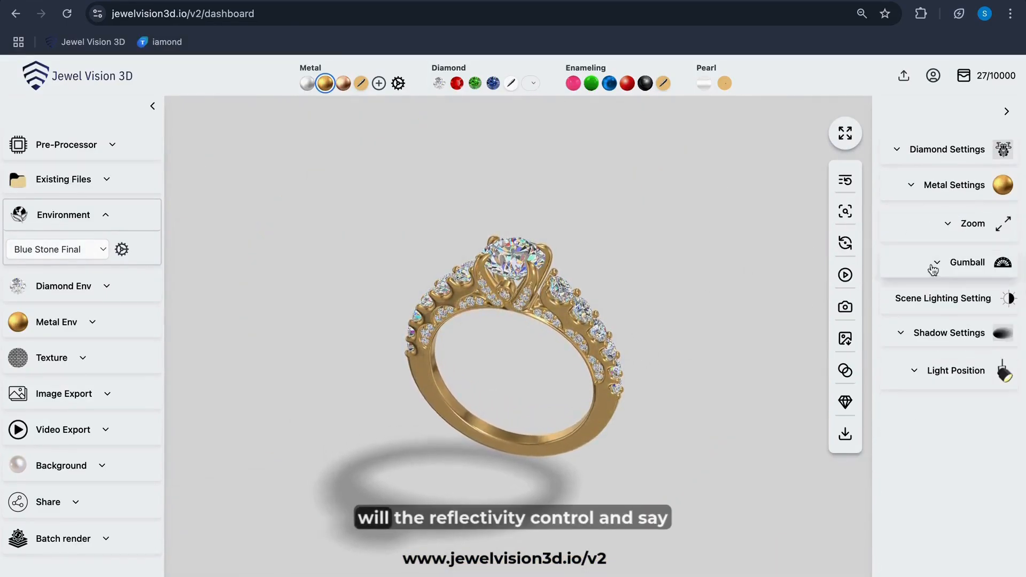
- Try a gumball front tilt of 1.35 and a left/right tilt of -0.09 on the ring, and reset the tilts
left_click(939, 262)
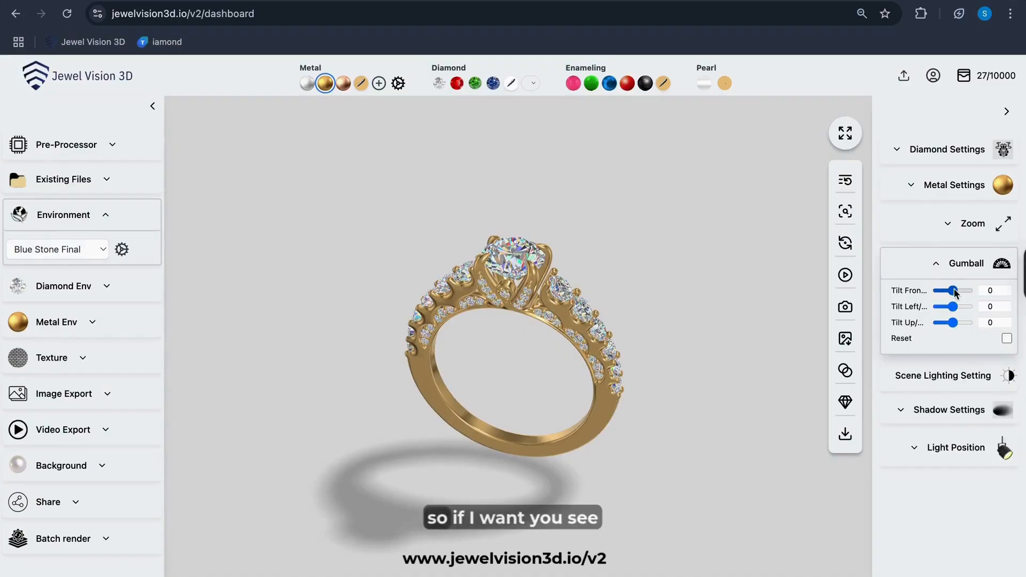
left_click_drag(956, 290, 967, 292)
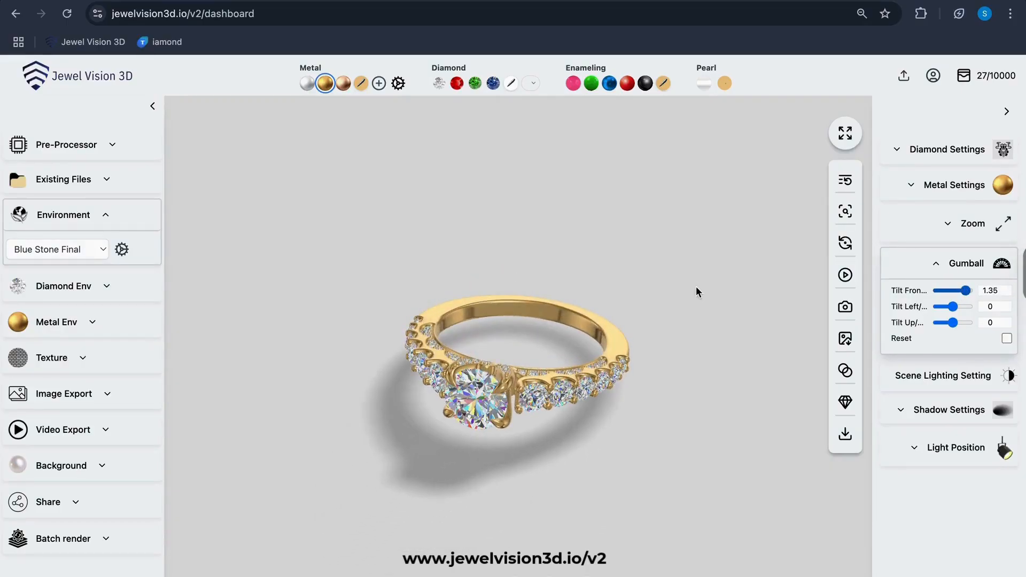
left_click_drag(717, 247, 733, 228)
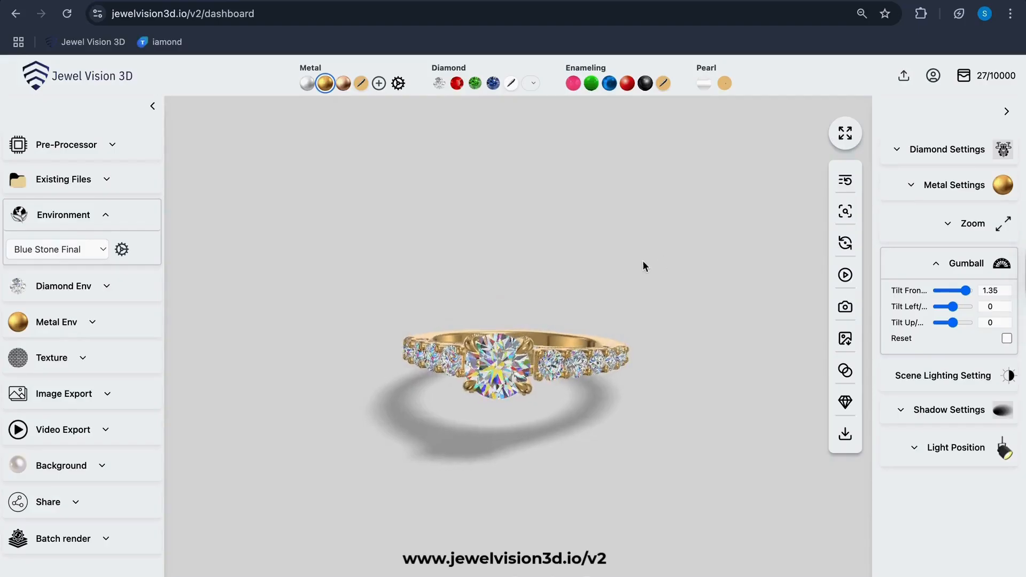
left_click_drag(642, 266, 627, 266)
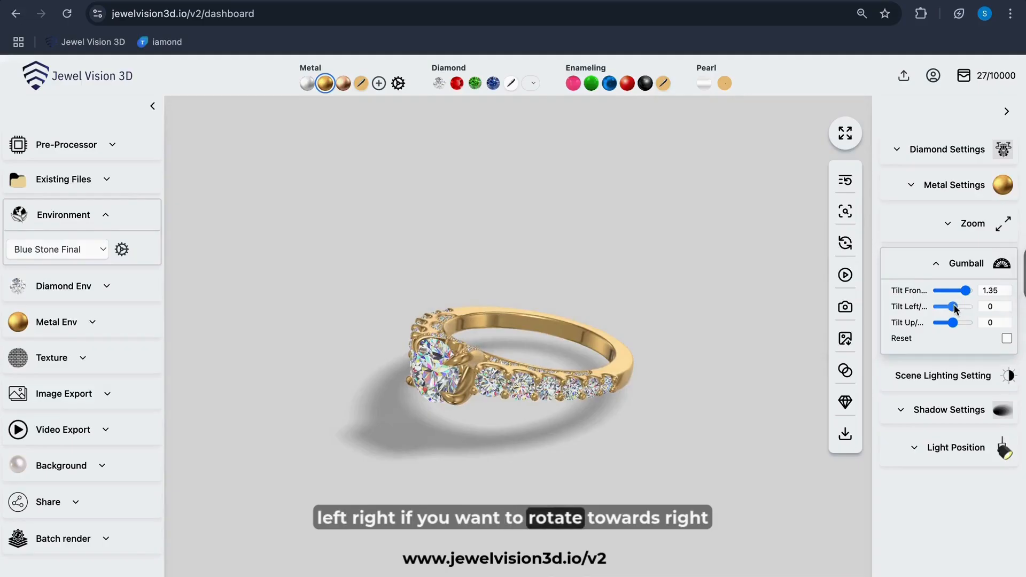
mouse_move(956, 309)
left_mouse_down()
mouse_move(945, 308)
mouse_move(957, 312)
left_mouse_up()
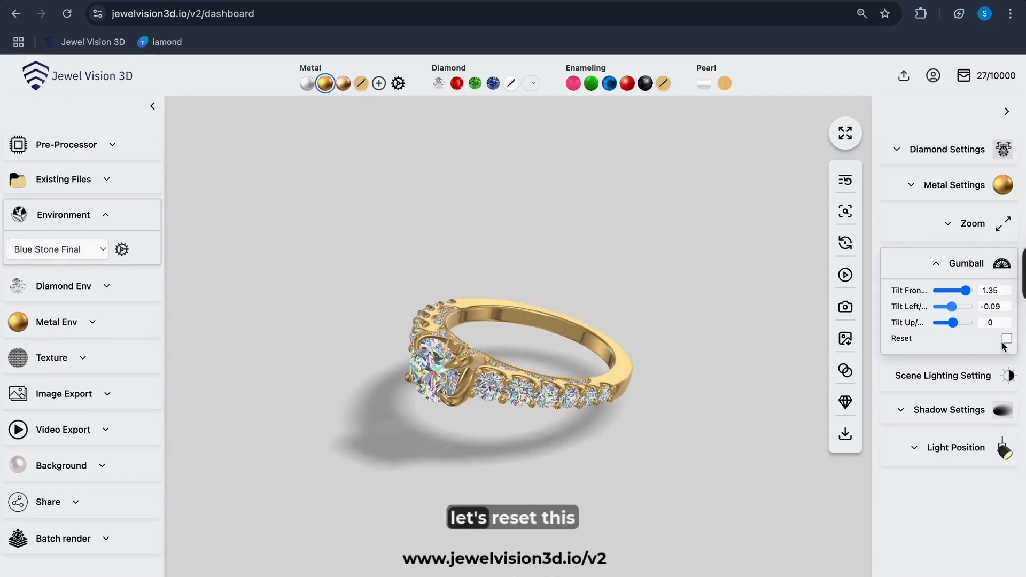
left_click(1007, 340)
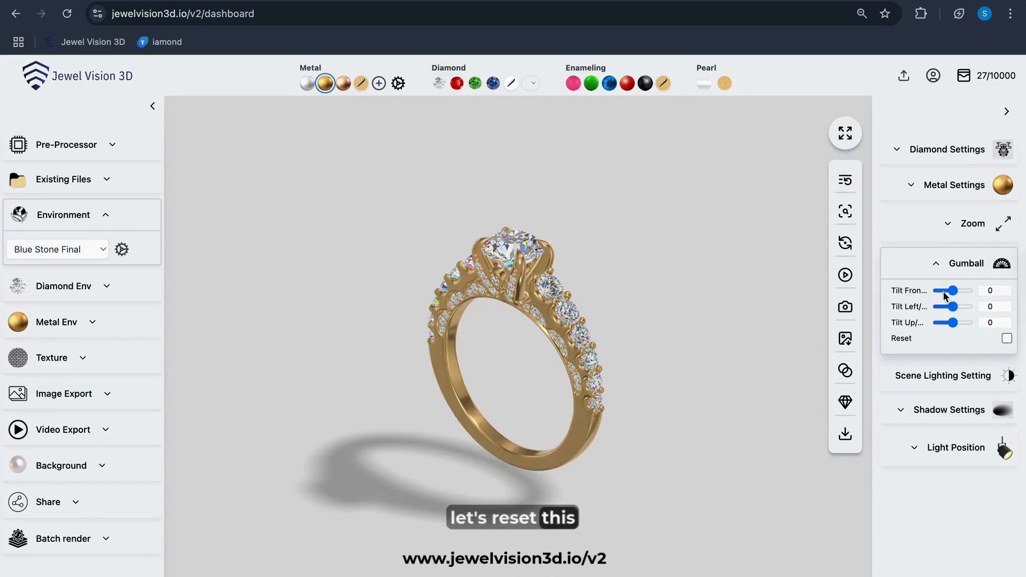
- Lay the ring down by setting the gumball's front tilt to 1.4
left_click_drag(958, 293, 967, 298)
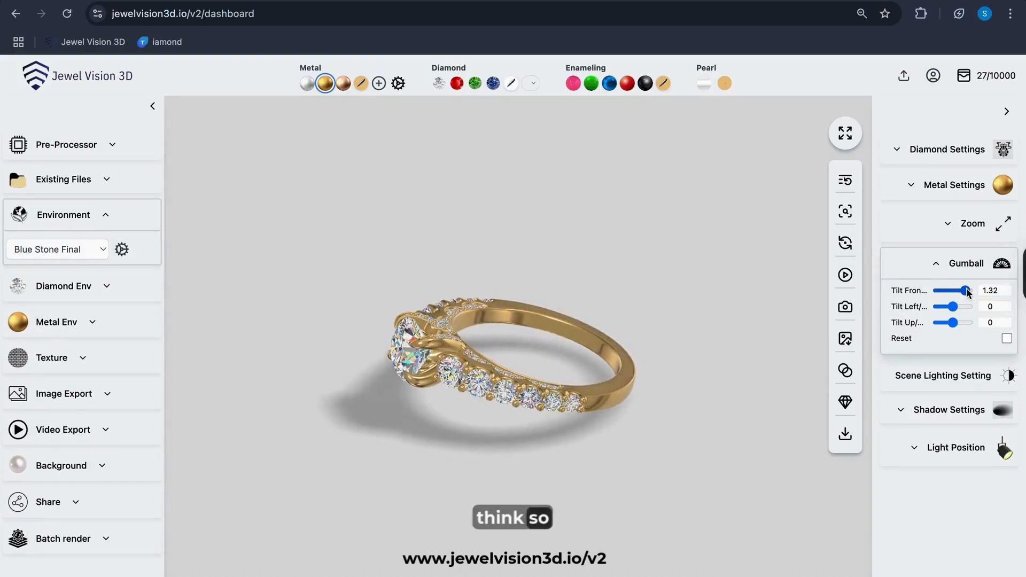
left_click_drag(968, 290, 966, 291)
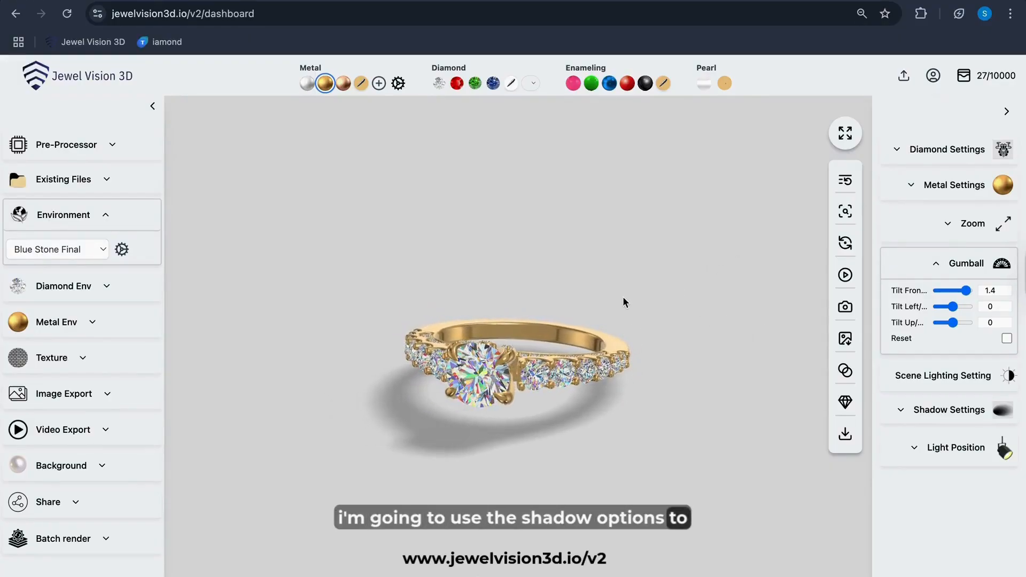
- In the shadow settings, set the Shadow value to -2 and the shadow's Opacity to 0.3
left_click(902, 411)
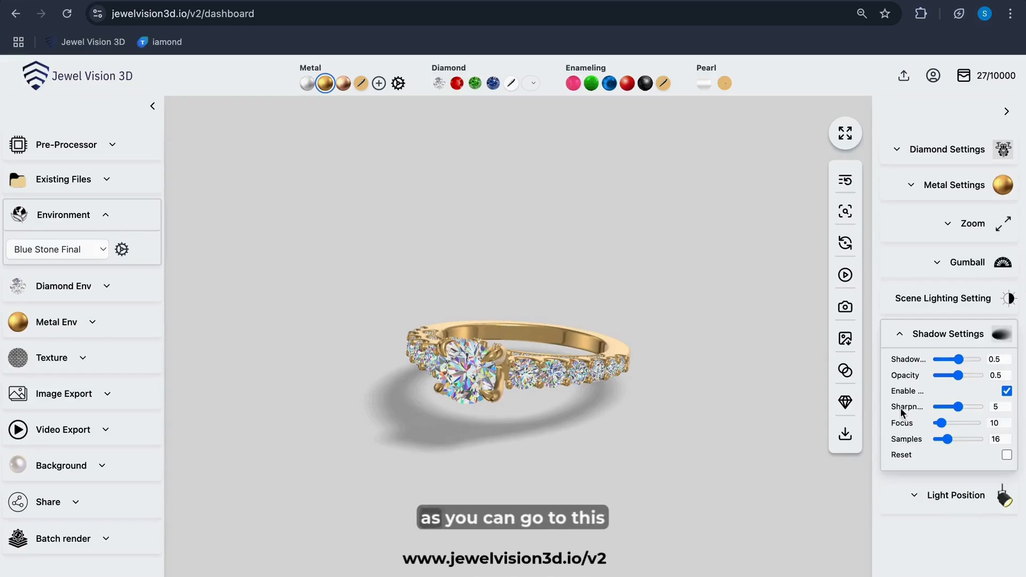
left_click(960, 360)
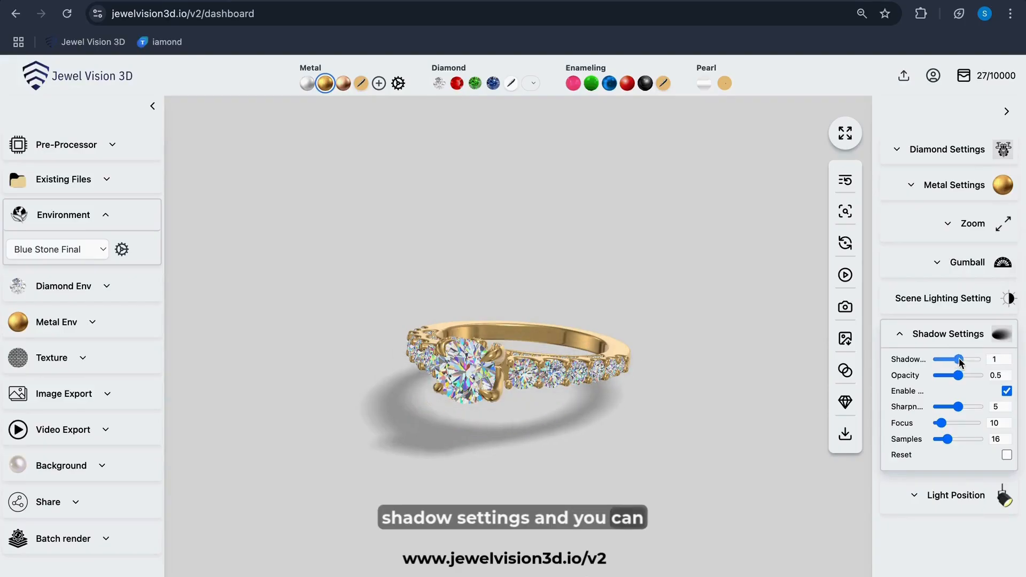
left_click_drag(959, 360, 959, 365)
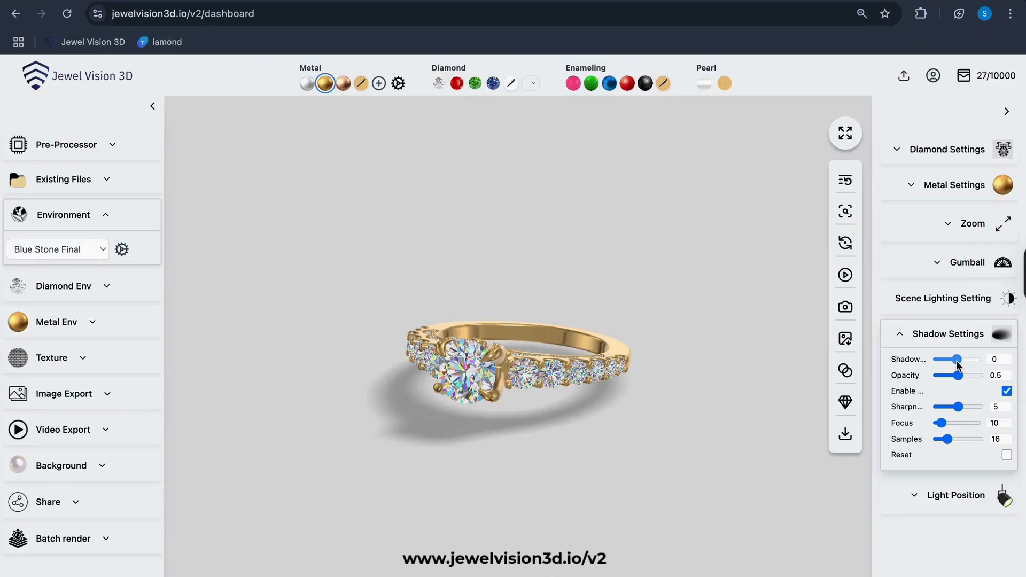
left_click_drag(956, 365, 955, 366)
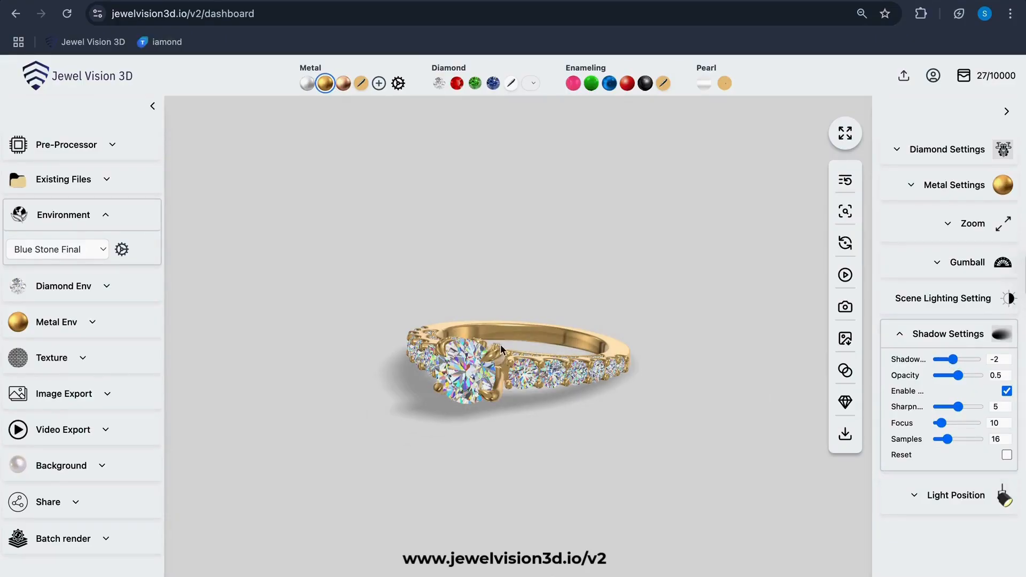
left_click_drag(500, 344, 590, 420)
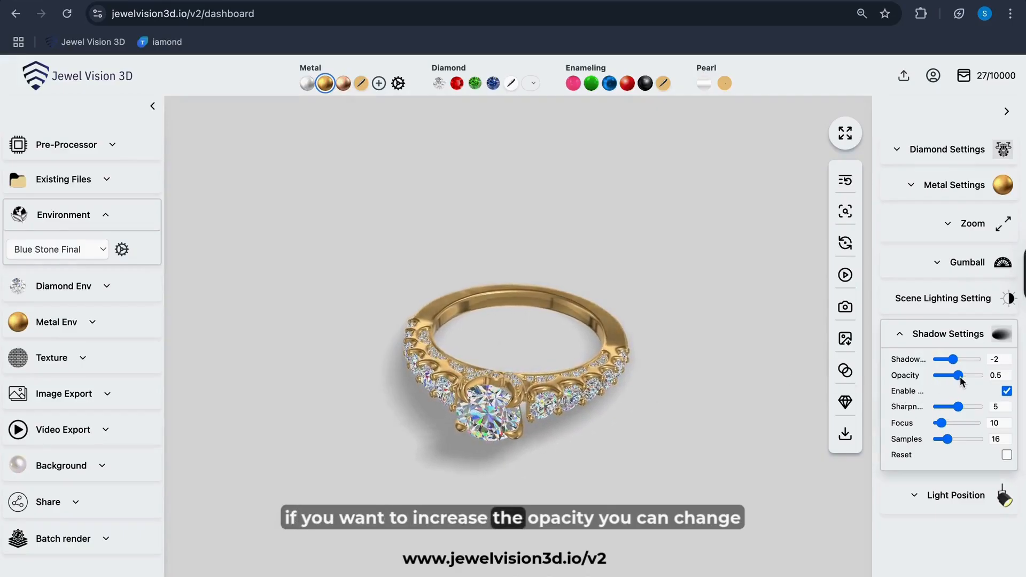
left_click_drag(958, 377, 952, 385)
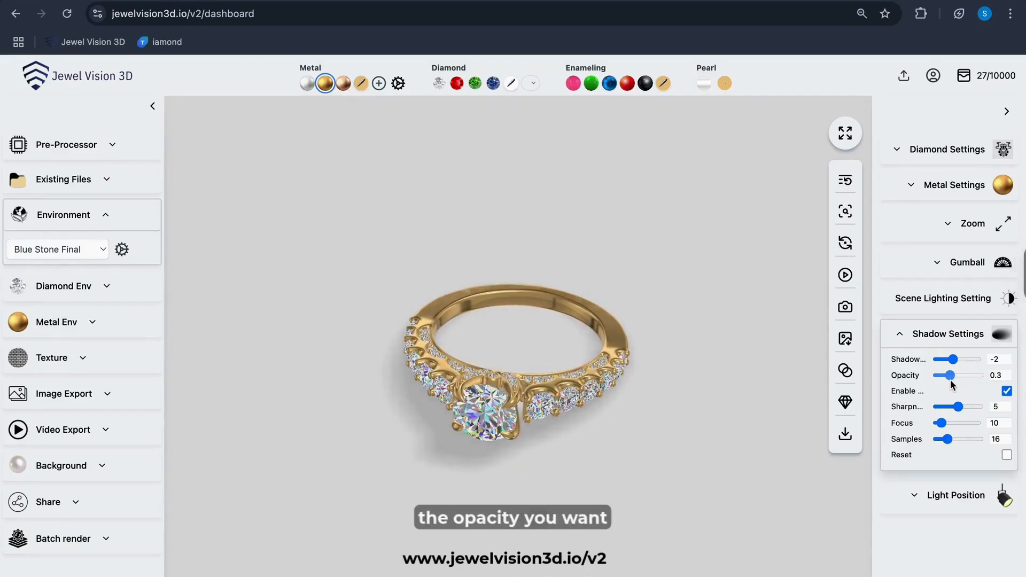
- Raise the shadow's Opacity to about 0.5 in the shadow settings
left_click(960, 379)
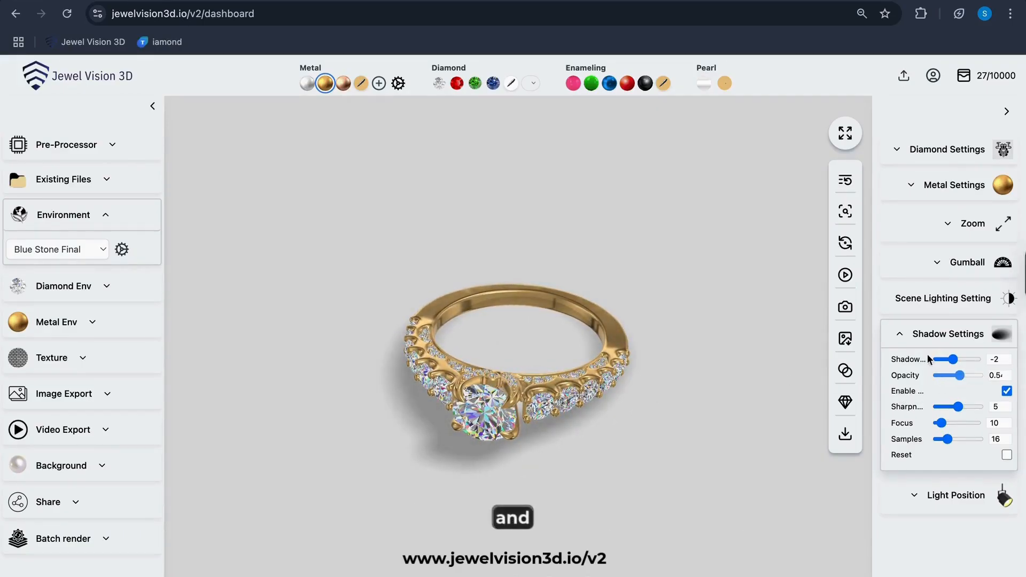
left_click(903, 341)
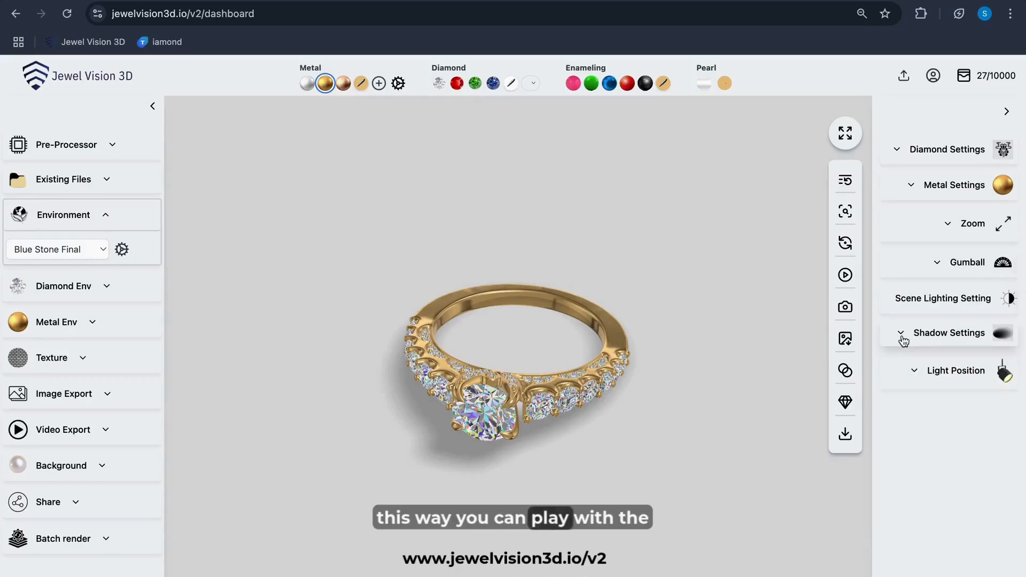
left_click(904, 341)
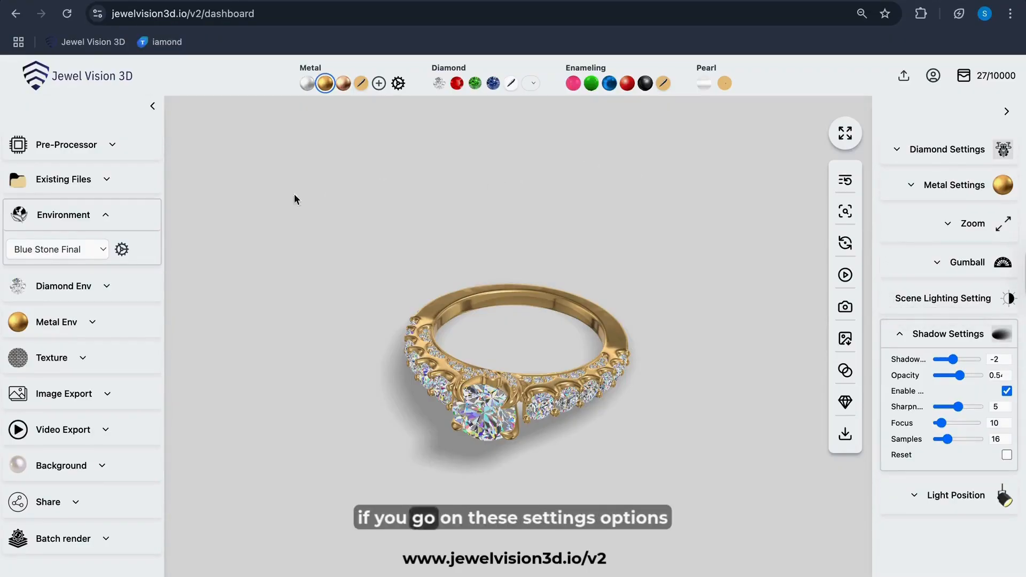
- Review the Blue Stone Final environment profile's values and the ring's diamond settings
left_click(121, 249)
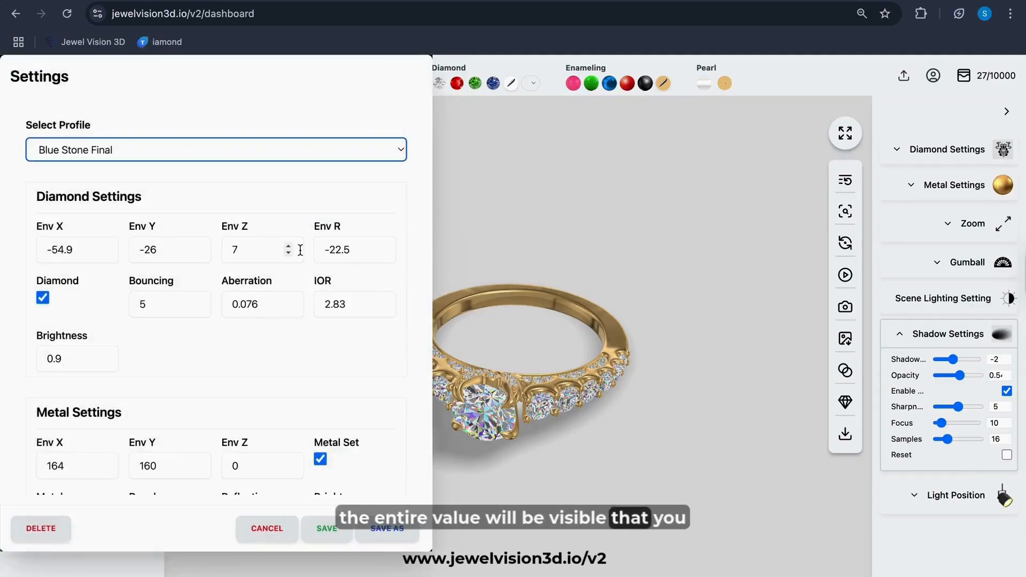
left_click(903, 150)
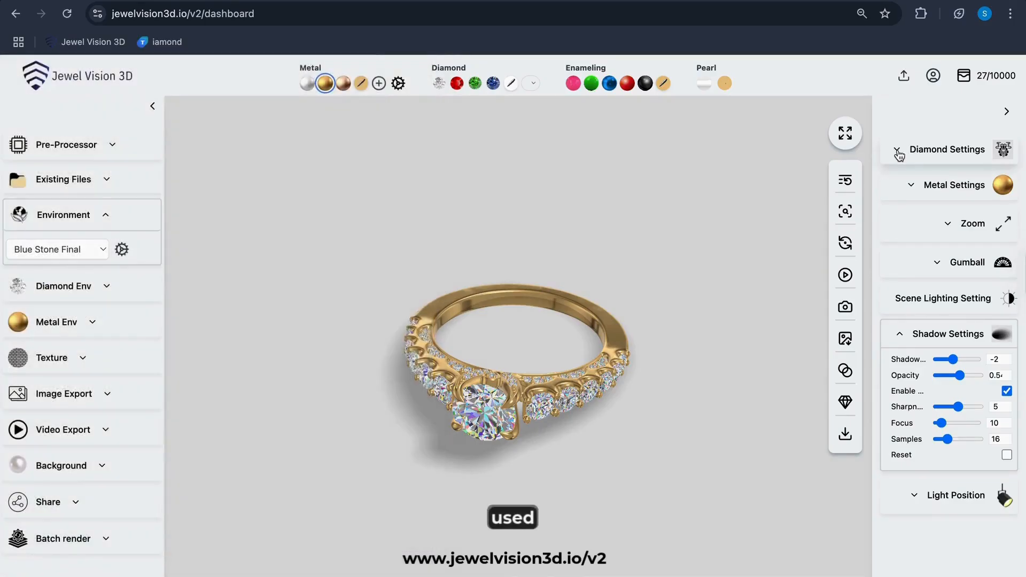
left_click(899, 153)
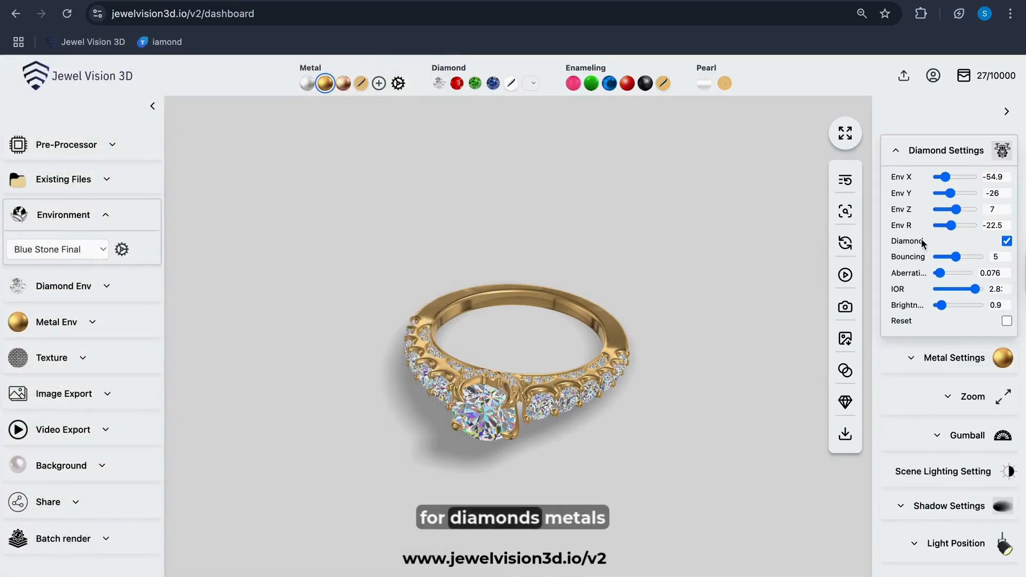
left_click(898, 155)
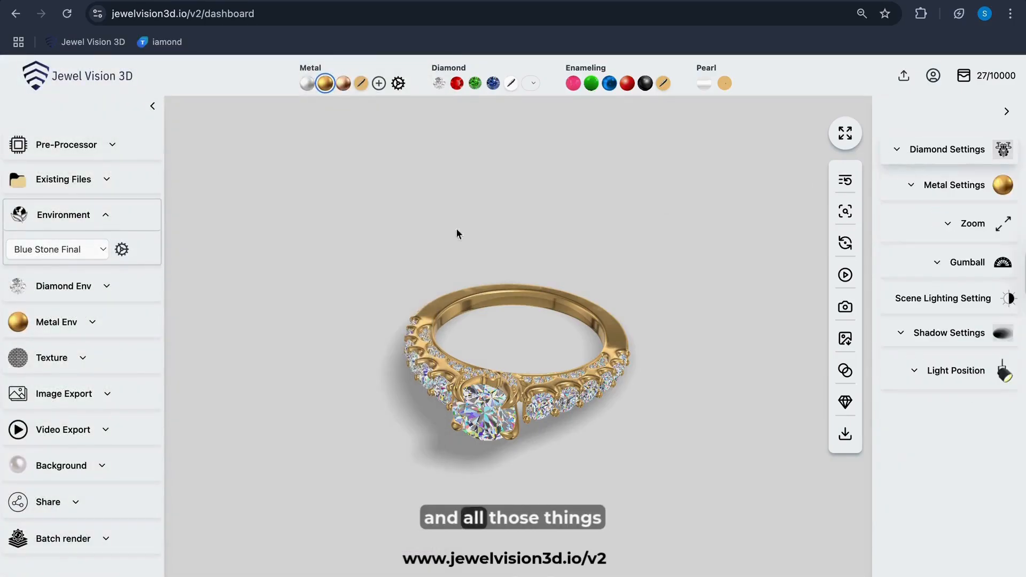
- Save the current environment settings as a new profile named "JV3D MY ENV PROFILE"
left_click(124, 251)
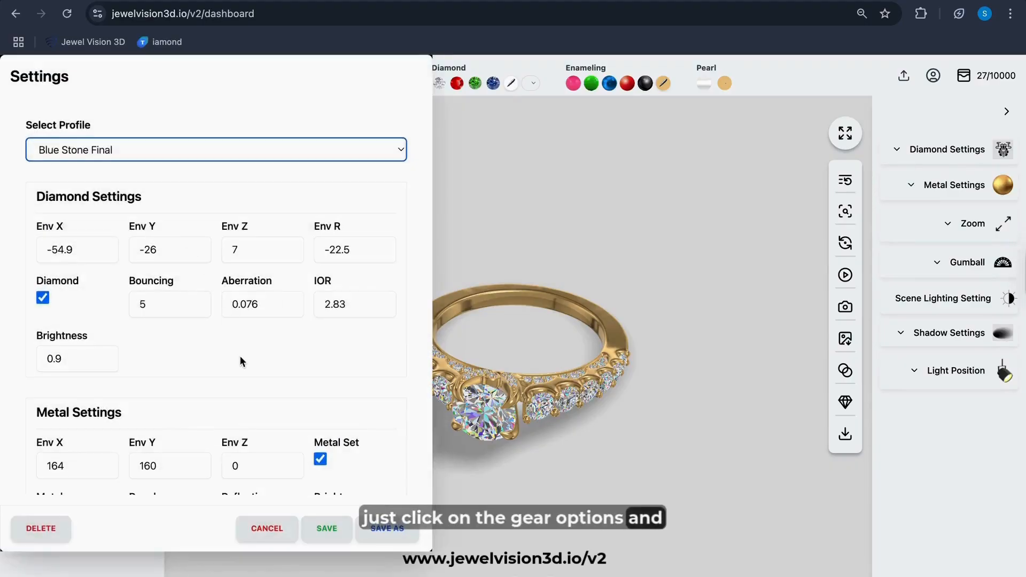
scroll(239, 356, "down", 3)
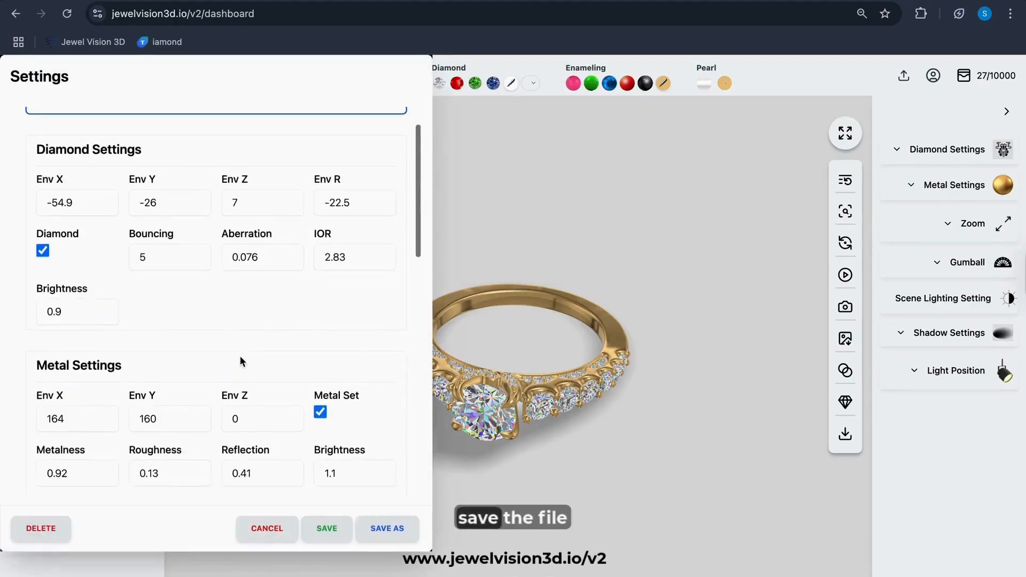
left_click(380, 531)
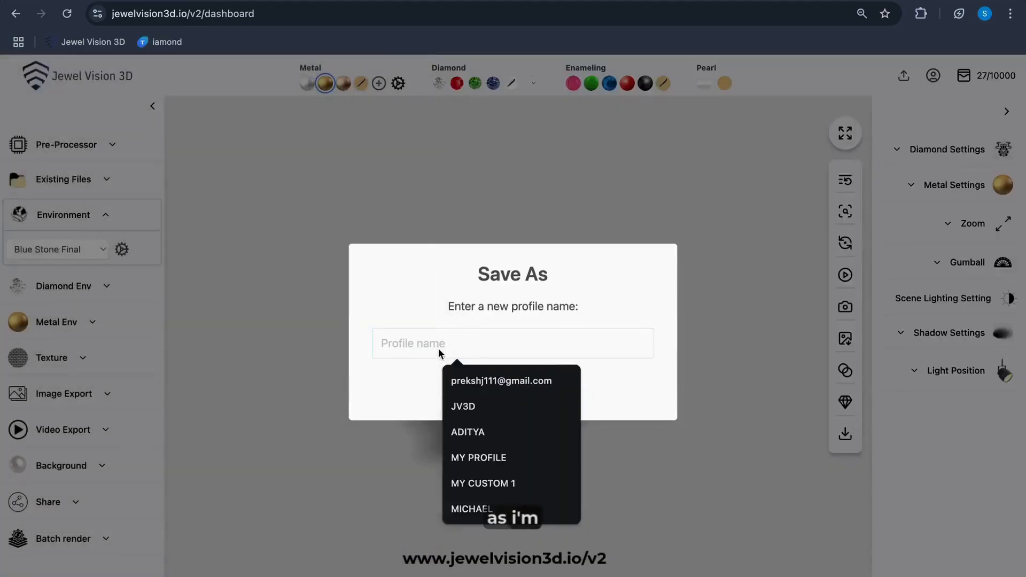
left_click(439, 347)
left_click(439, 347)
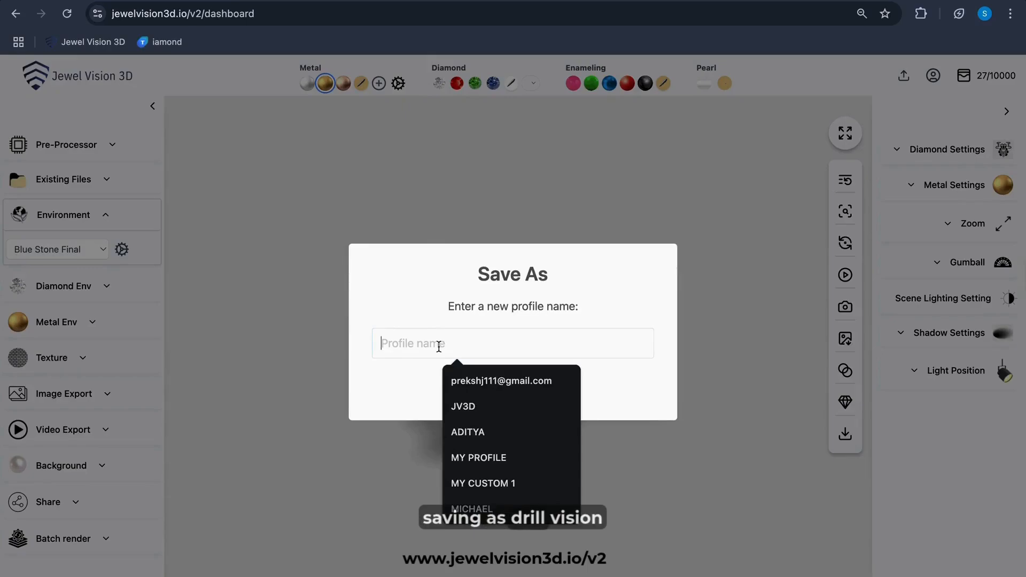
type("J")
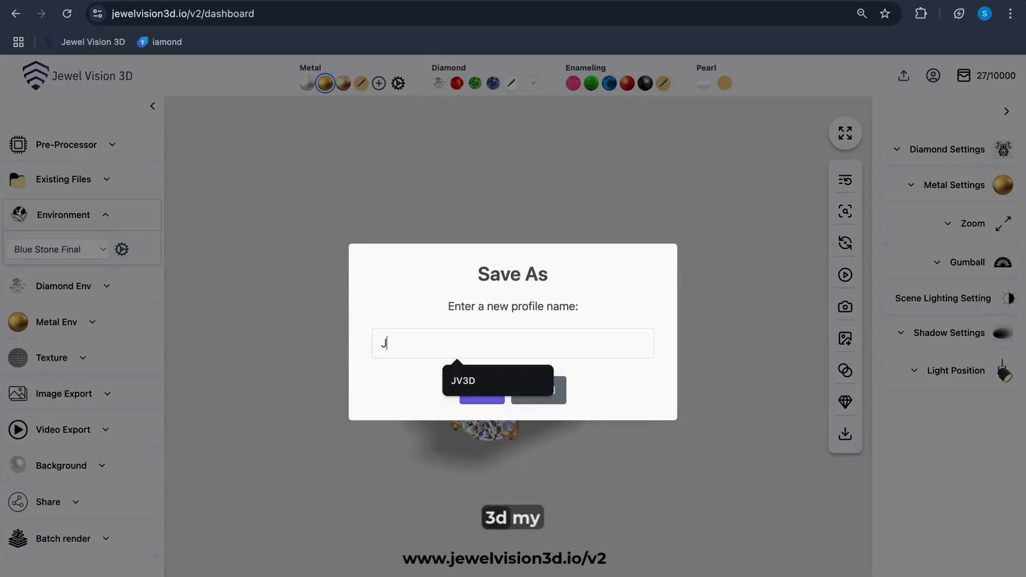
type("V3D")
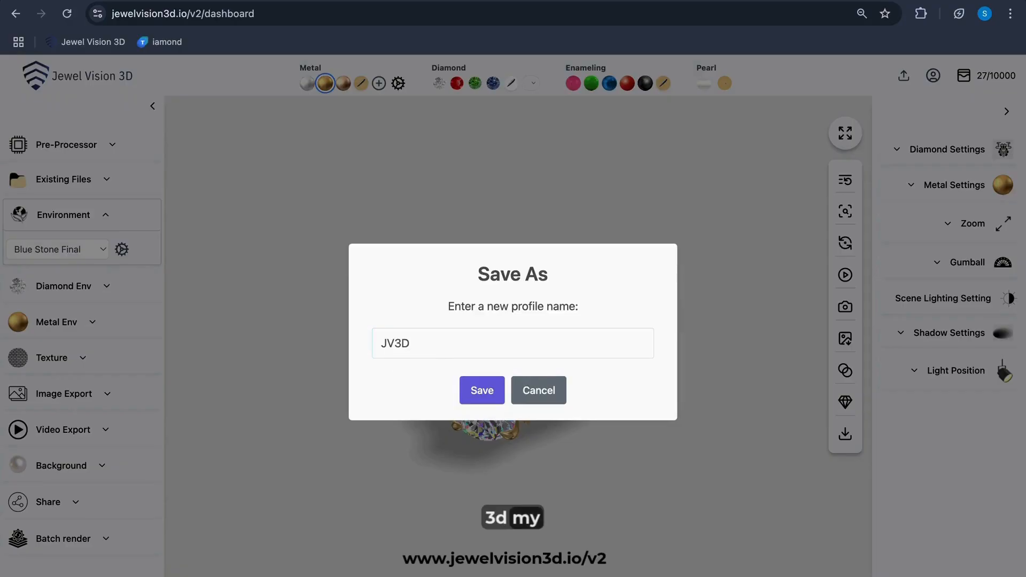
type(" MY ")
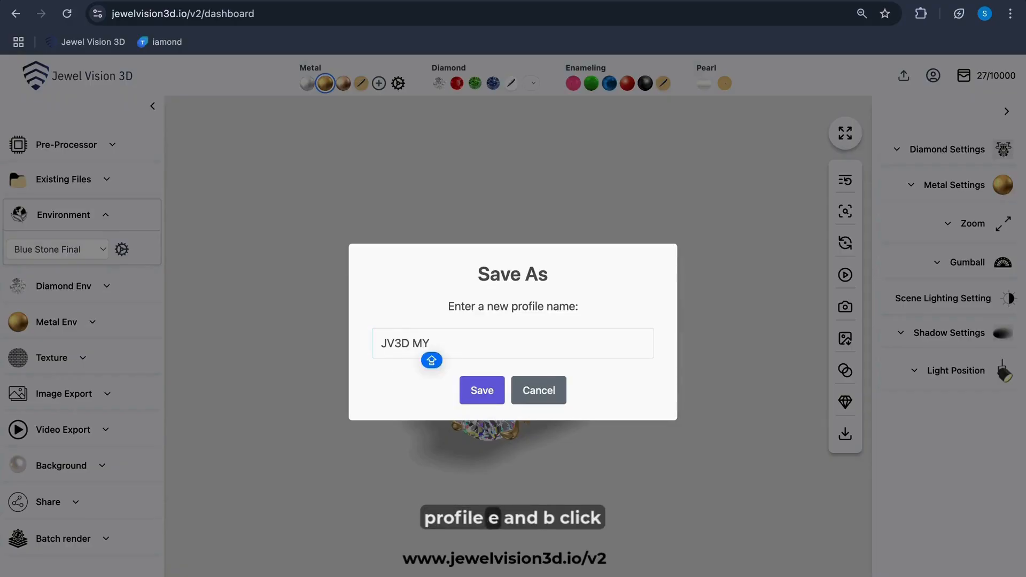
type("ENV PROFILE")
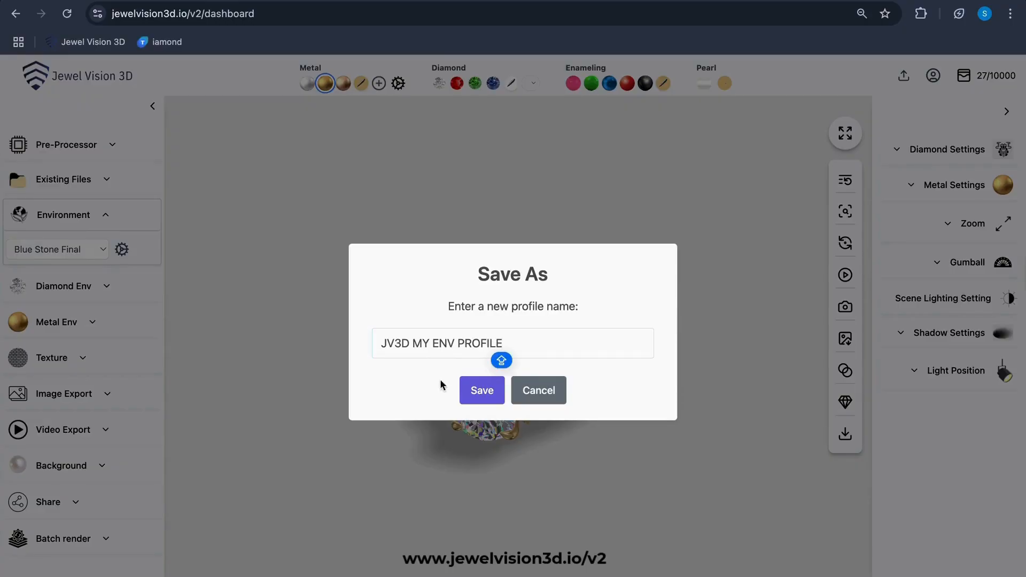
left_click(473, 395)
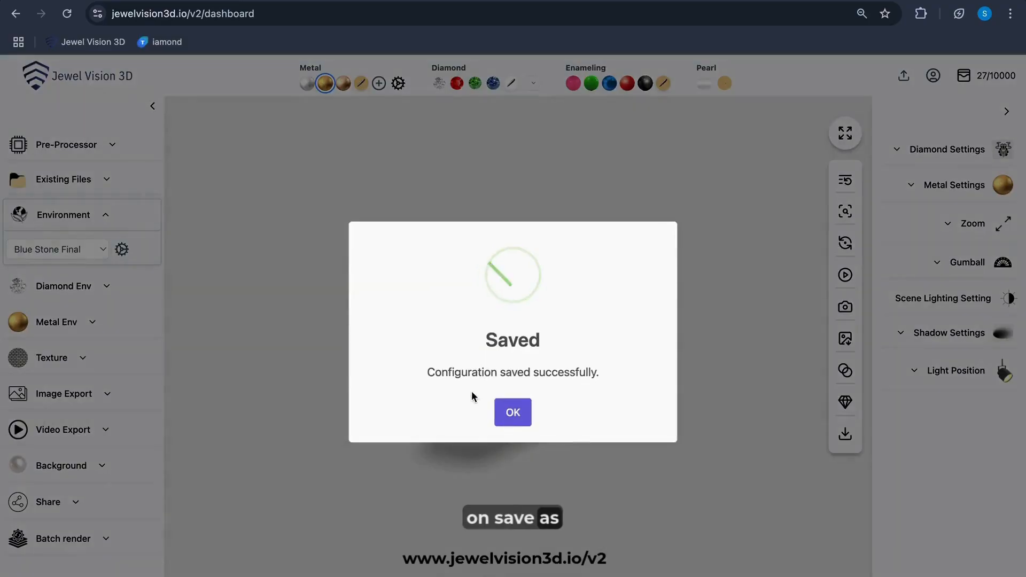
left_click(504, 413)
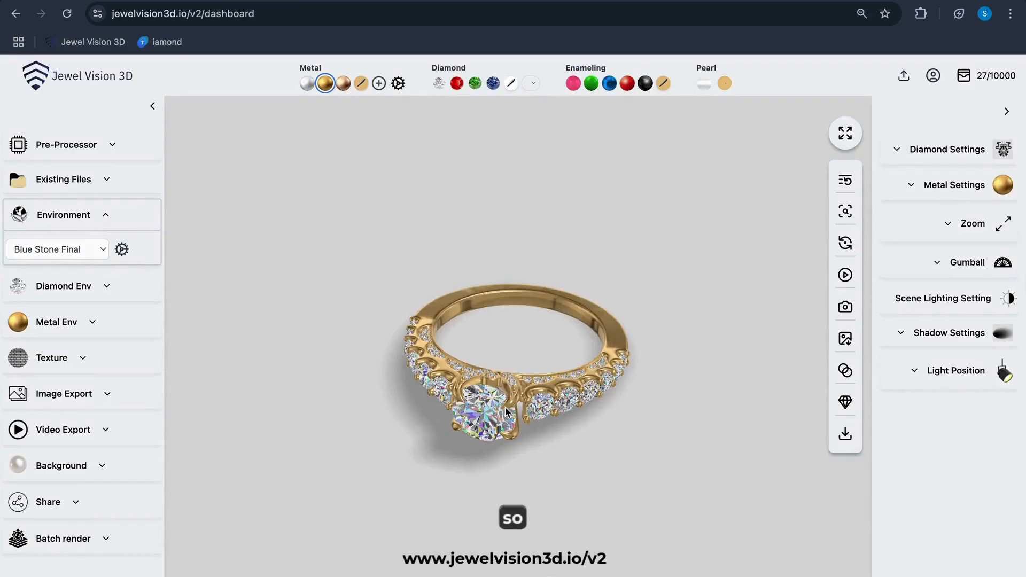
- Reload the dashboard and load the existing pendant file PN-420699-RTR
left_click_drag(582, 305, 614, 278)
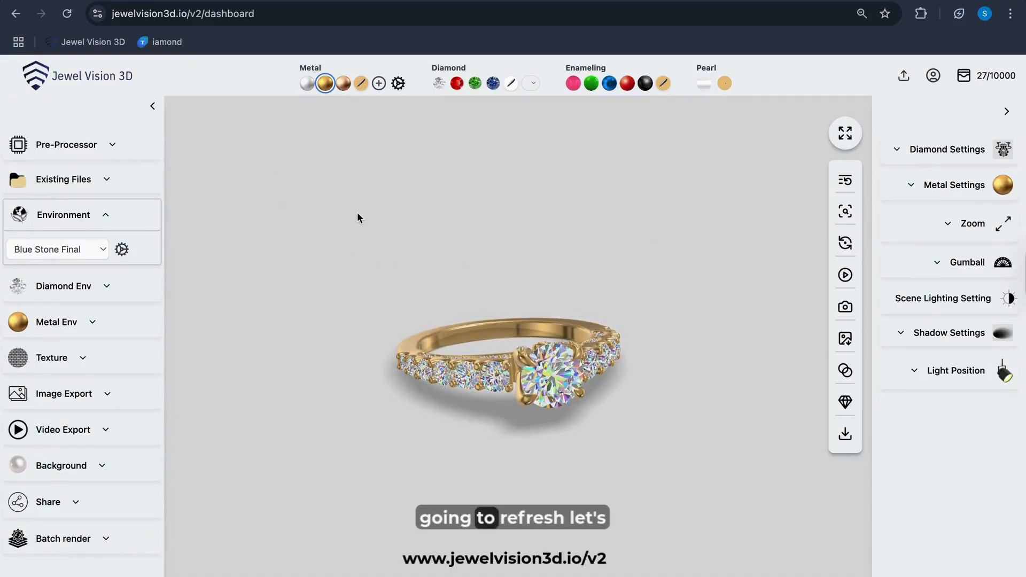
left_click(67, 14)
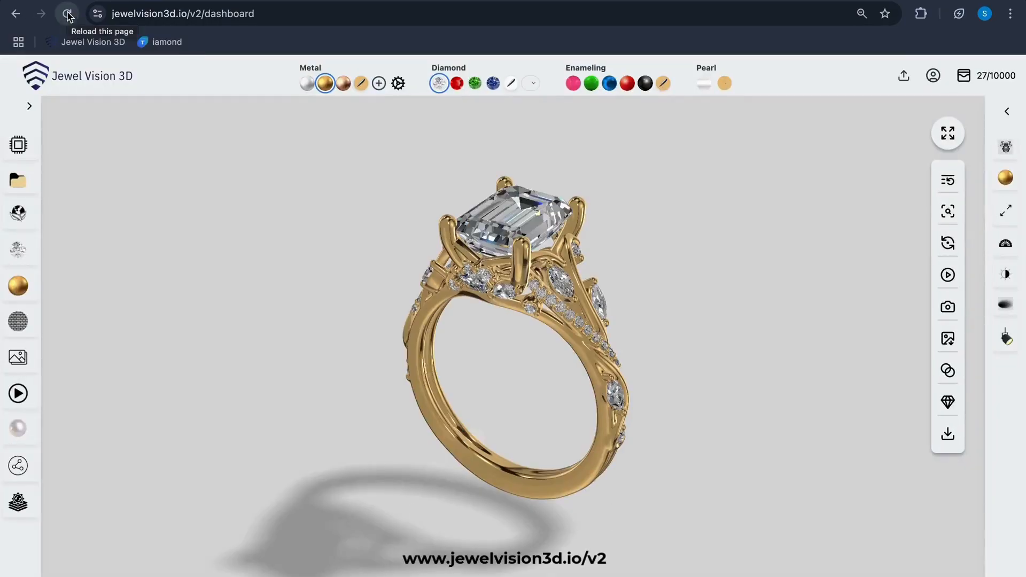
left_click(25, 184)
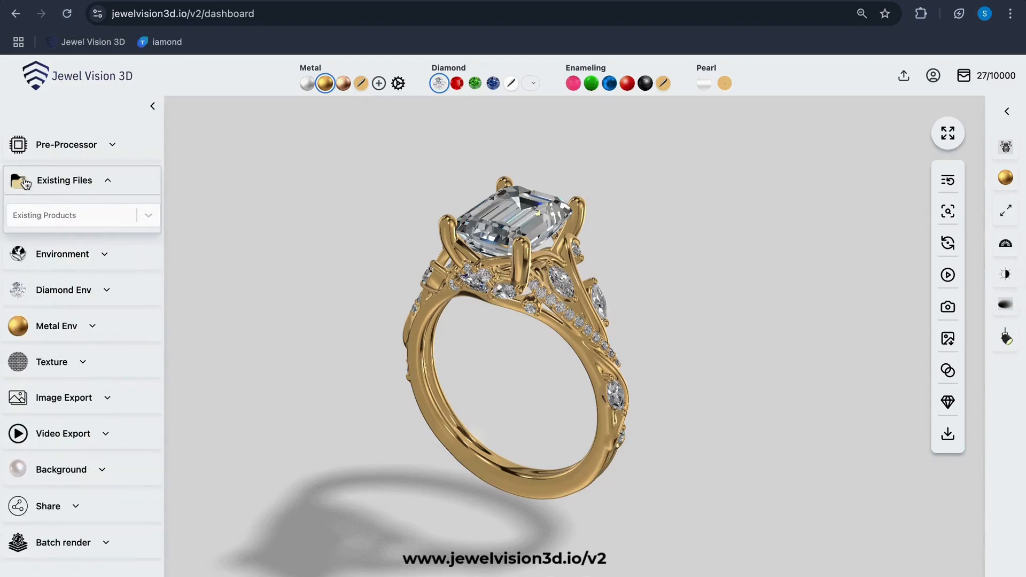
left_click(152, 217)
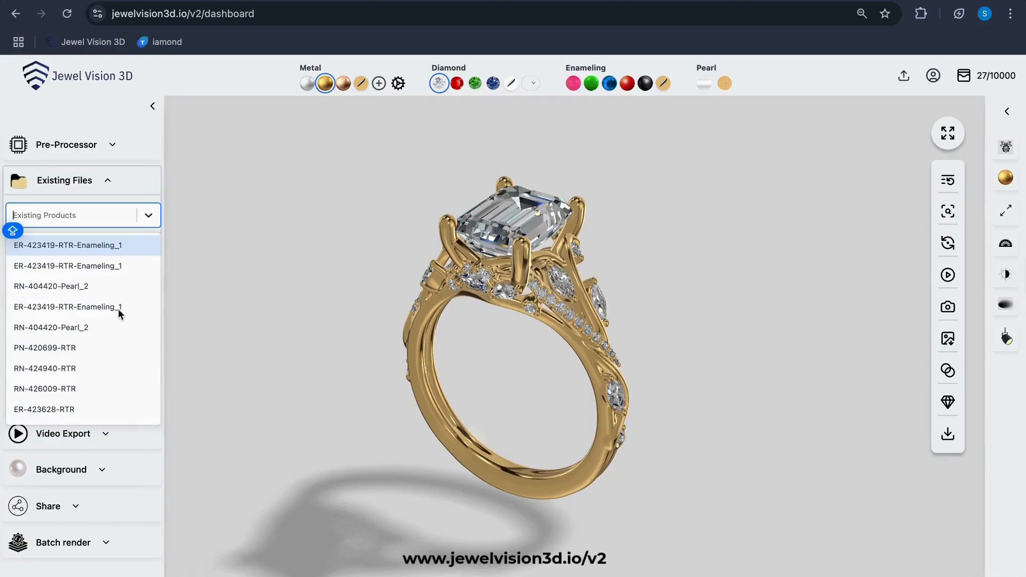
left_click(114, 348)
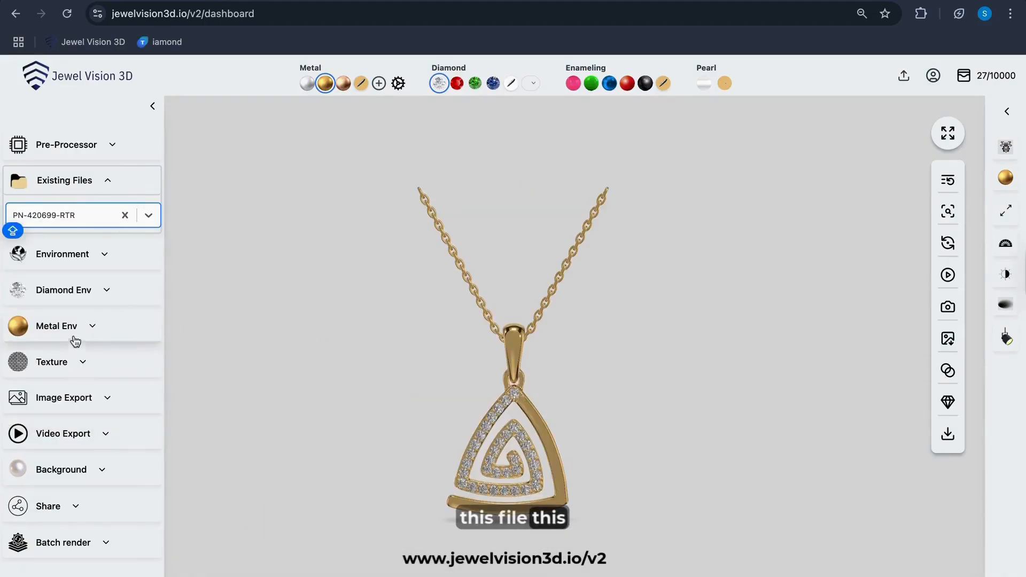
- Replace the pendant with the existing ring file RN-426009-RTR and view it from above
left_click(145, 215)
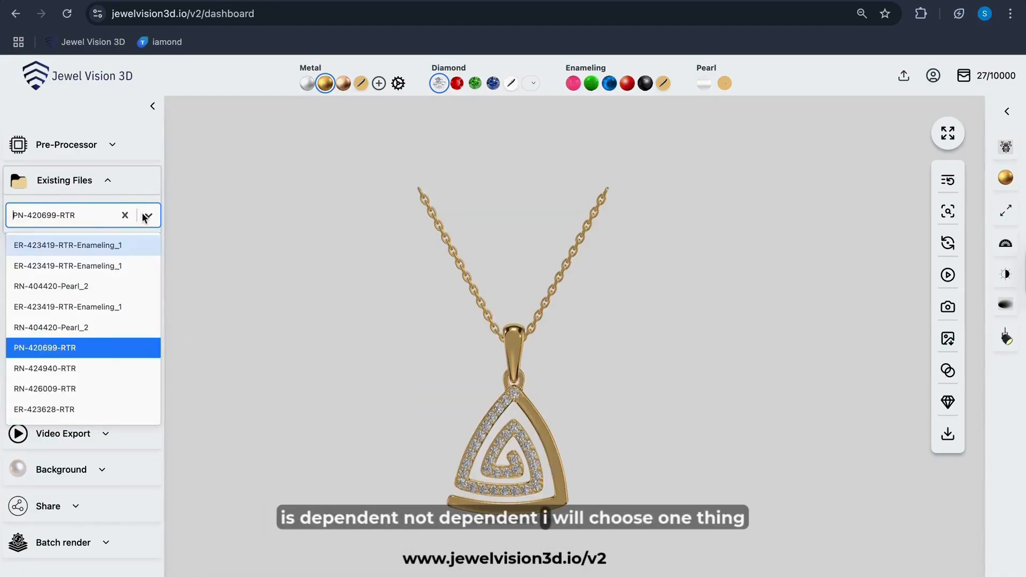
left_click(98, 390)
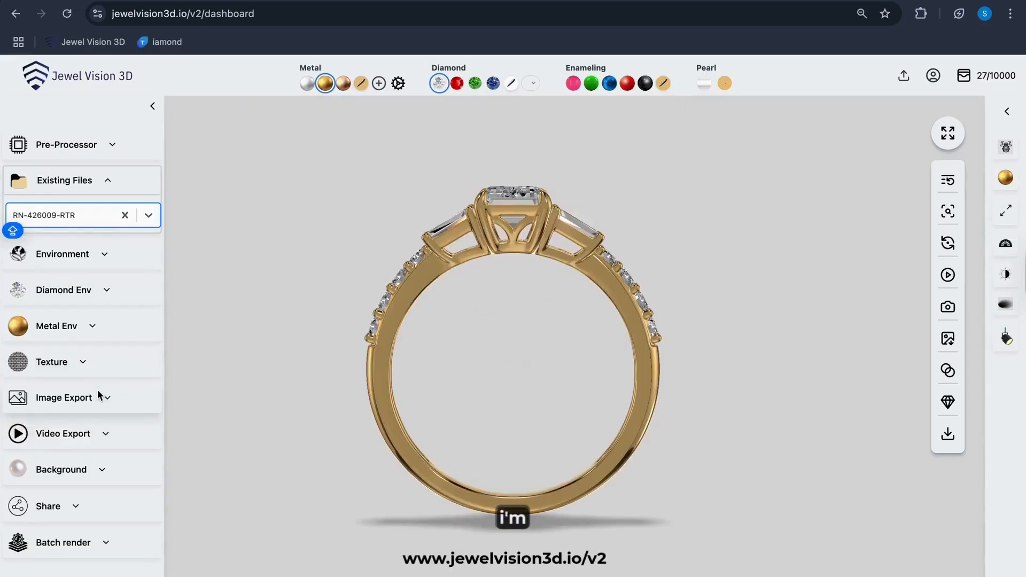
left_click_drag(403, 401, 319, 409)
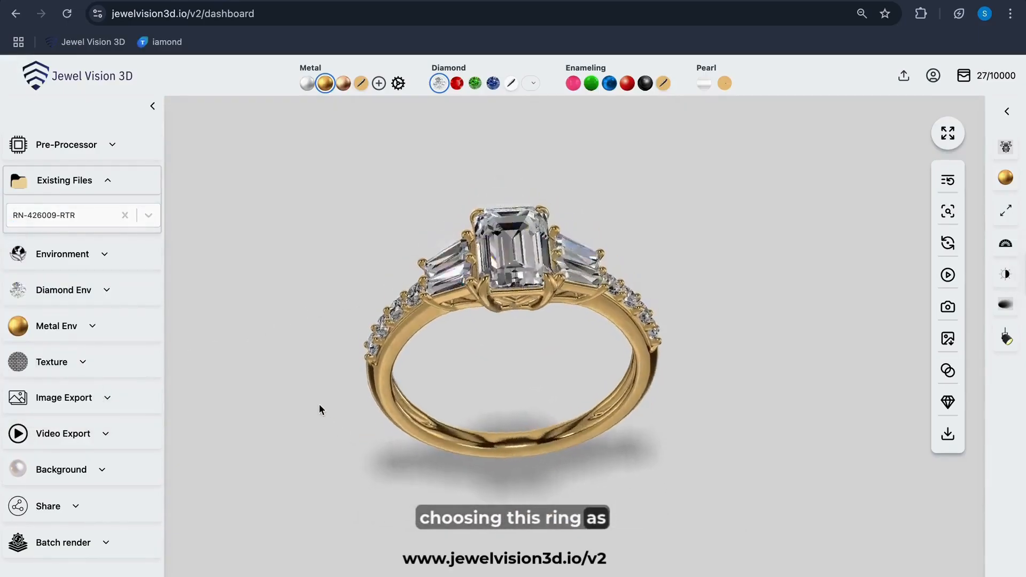
- Apply the saved environment profile "JV3D MY ENV PROFILE" to the ring and inspect it from another angle
left_click(108, 185)
left_click(104, 218)
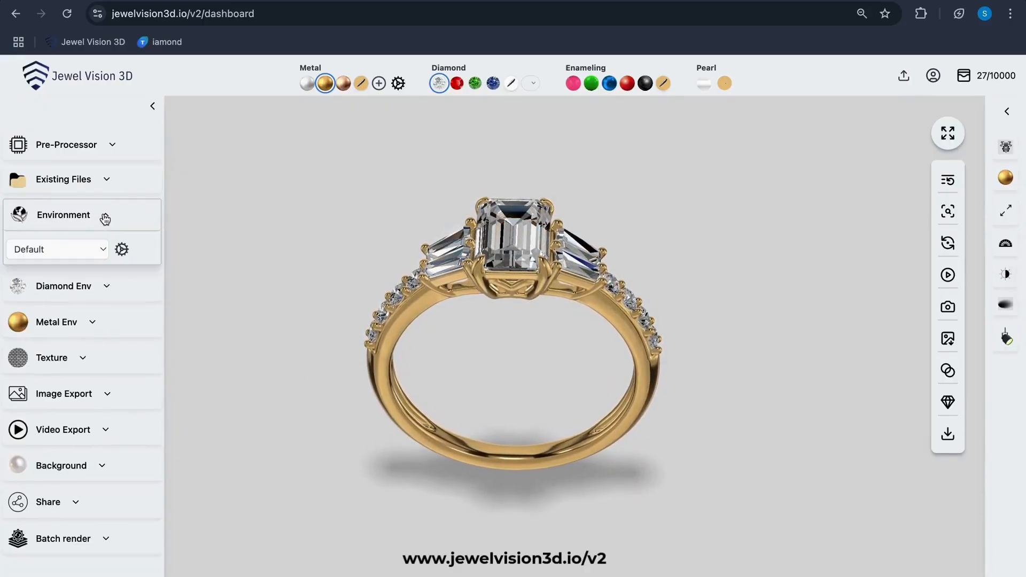
left_click(103, 250)
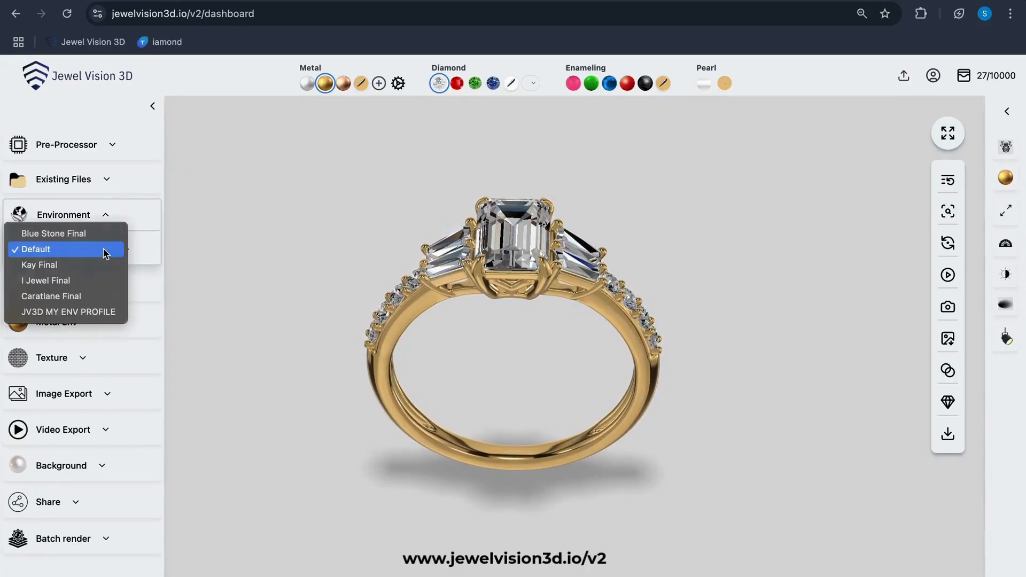
left_click(101, 312)
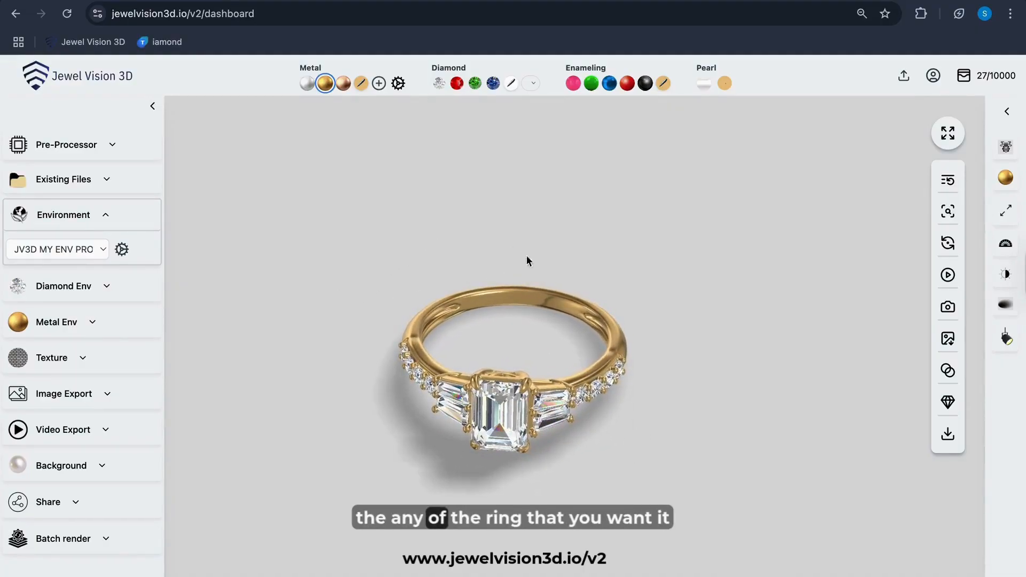
left_click_drag(541, 347, 419, 316)
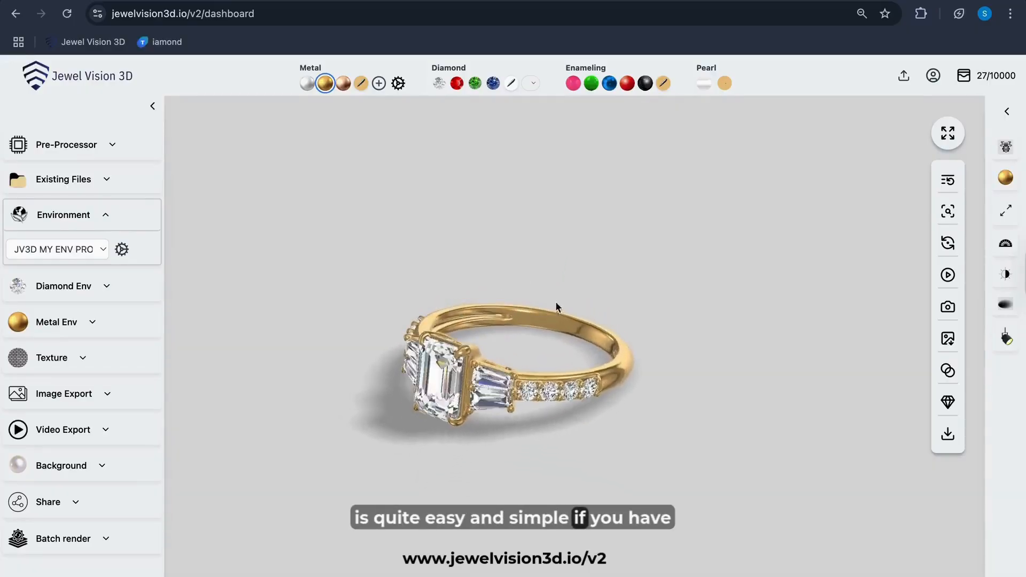